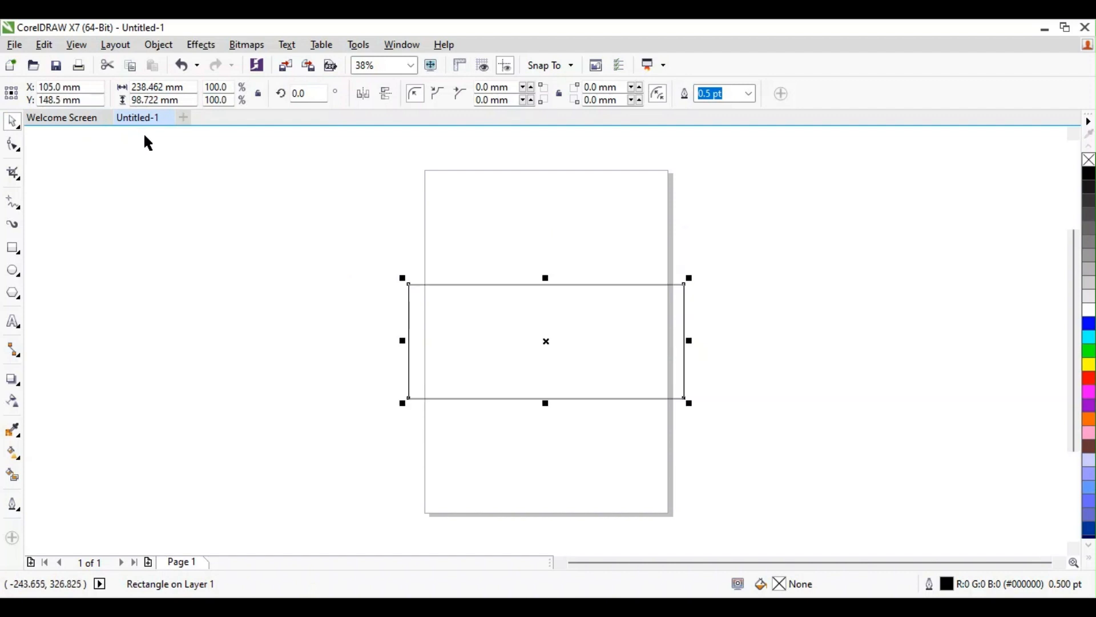
Centre the rectangle on the page and set its size to 240 mm wide and 100 mm high
{"action": "key", "text": "p"}
{"action": "left_click_drag", "start_coordinate": [188, 89], "coordinate": [119, 86]}
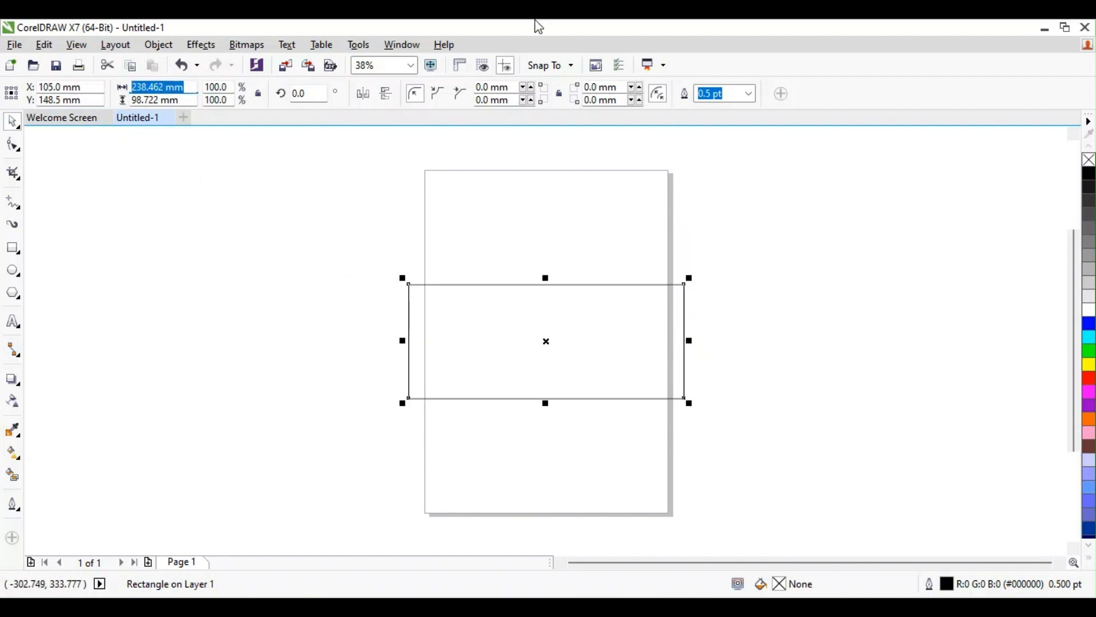
{"action": "type", "text": "240"}
{"action": "key", "text": "Return"}
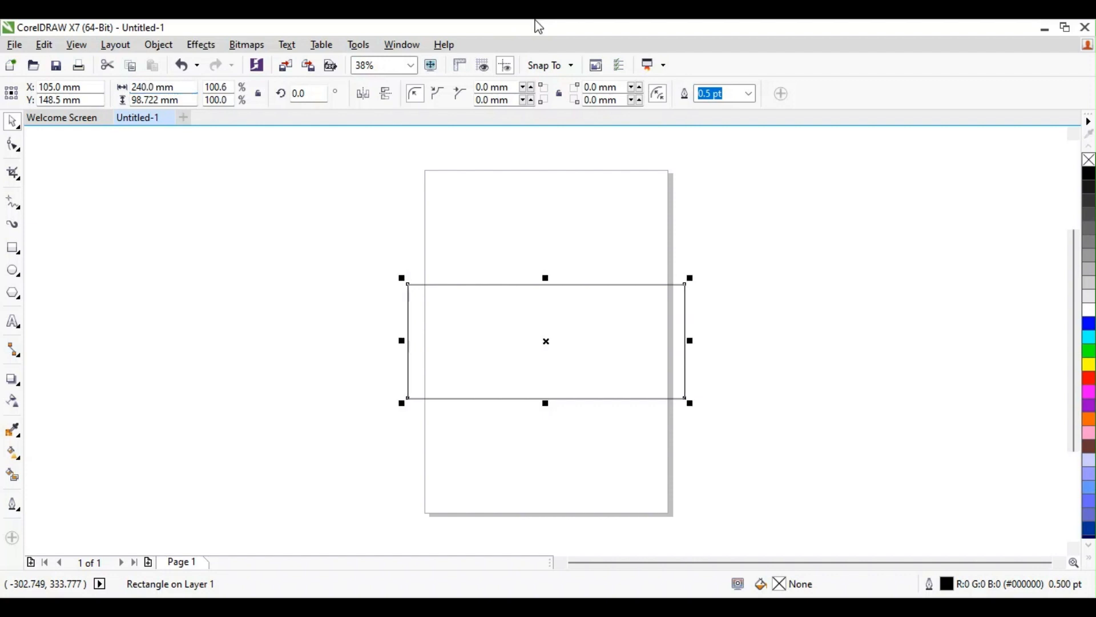
{"action": "left_click_drag", "start_coordinate": [189, 102], "coordinate": [135, 106]}
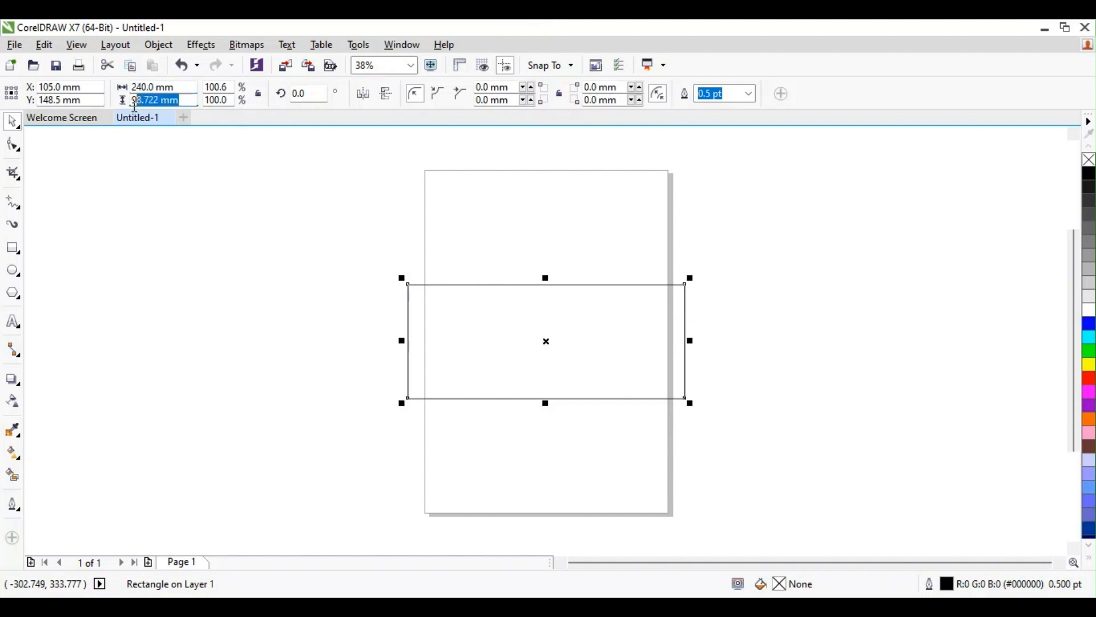
{"action": "type", "text": "100"}
{"action": "key", "text": "Return"}
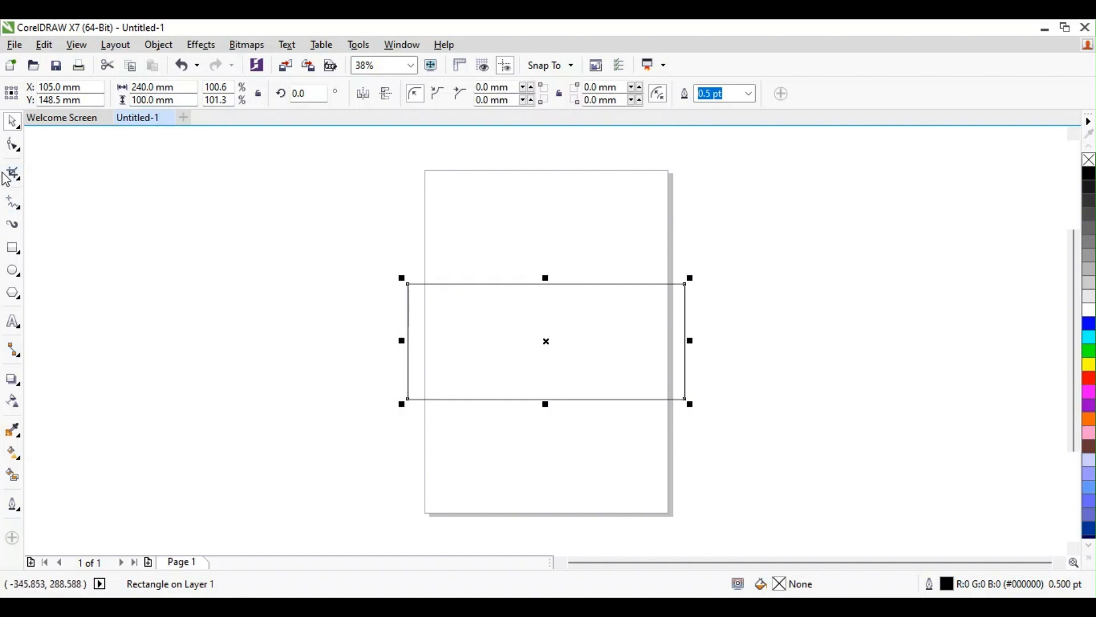
Round the rectangle's corners fully to a 50 mm radius with the Shape tool, making both ends semicircular
{"action": "left_click", "coordinate": [15, 148]}
{"action": "left_click_drag", "start_coordinate": [406, 285], "coordinate": [412, 344]}
{"action": "left_click", "coordinate": [11, 125]}
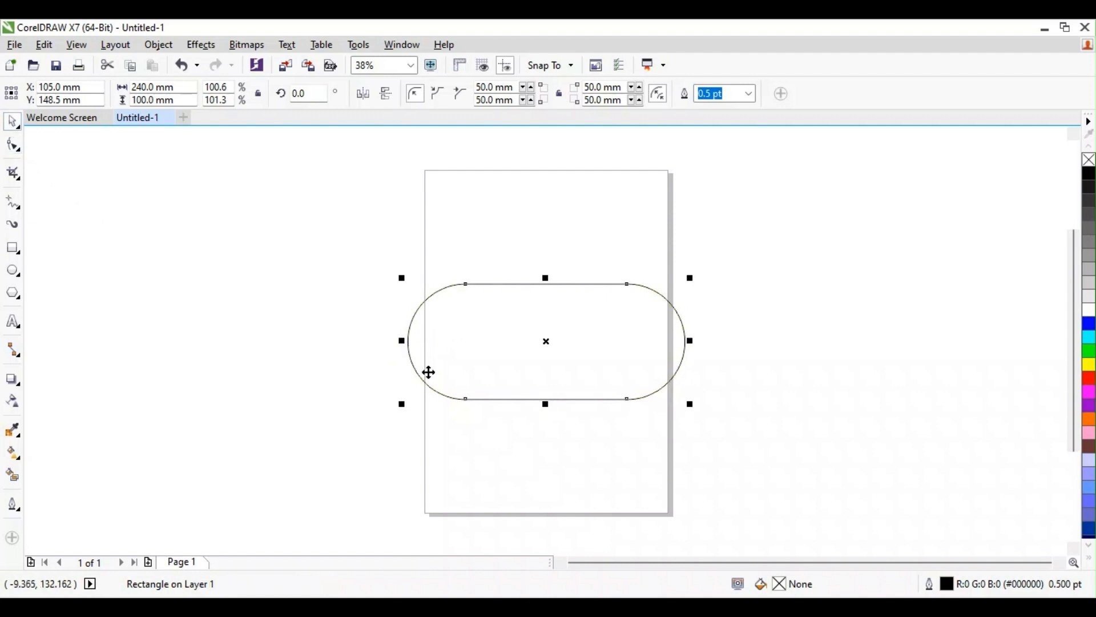
{"action": "left_click", "coordinate": [519, 435]}
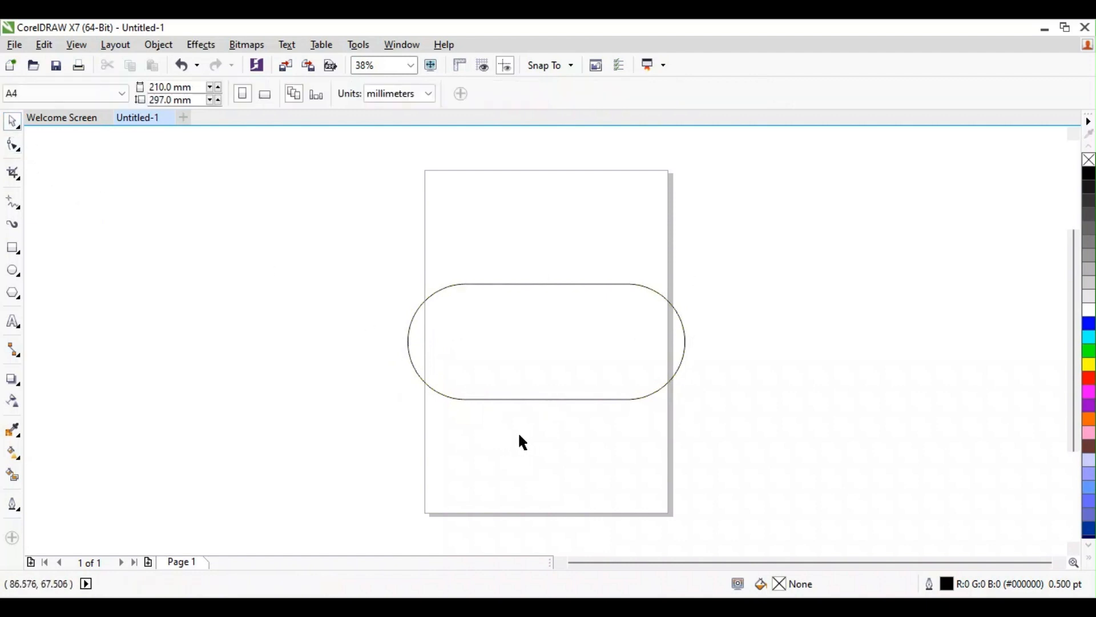
Draw a circle beside the rounded rectangle and set its width and height to 100 mm
{"action": "left_click", "coordinate": [13, 271]}
{"action": "left_click_drag", "start_coordinate": [236, 283], "coordinate": [360, 409]}
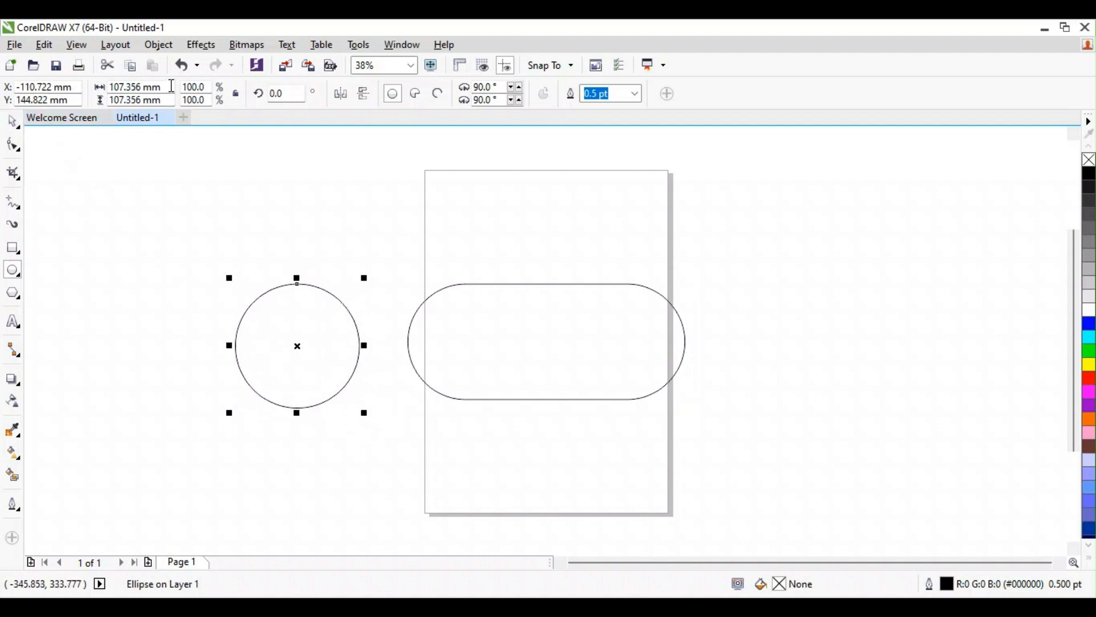
{"action": "left_click", "coordinate": [111, 85]}
{"action": "type", "text": "100"}
{"action": "key", "text": "Return"}
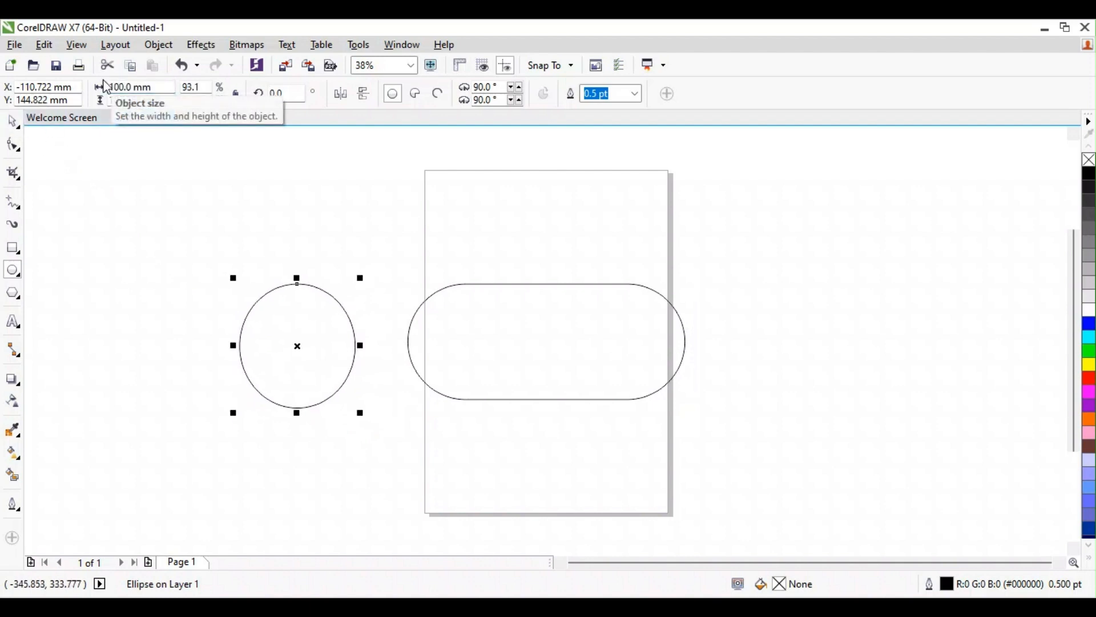
{"action": "left_click", "coordinate": [170, 96]}
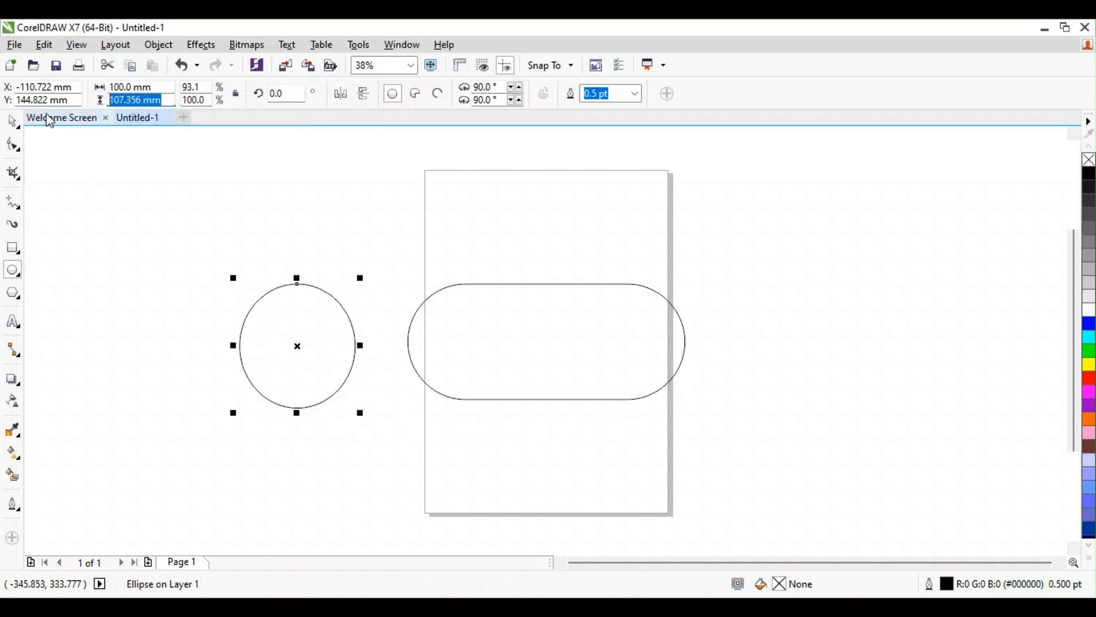
{"action": "type", "text": "100"}
{"action": "key", "text": "Return"}
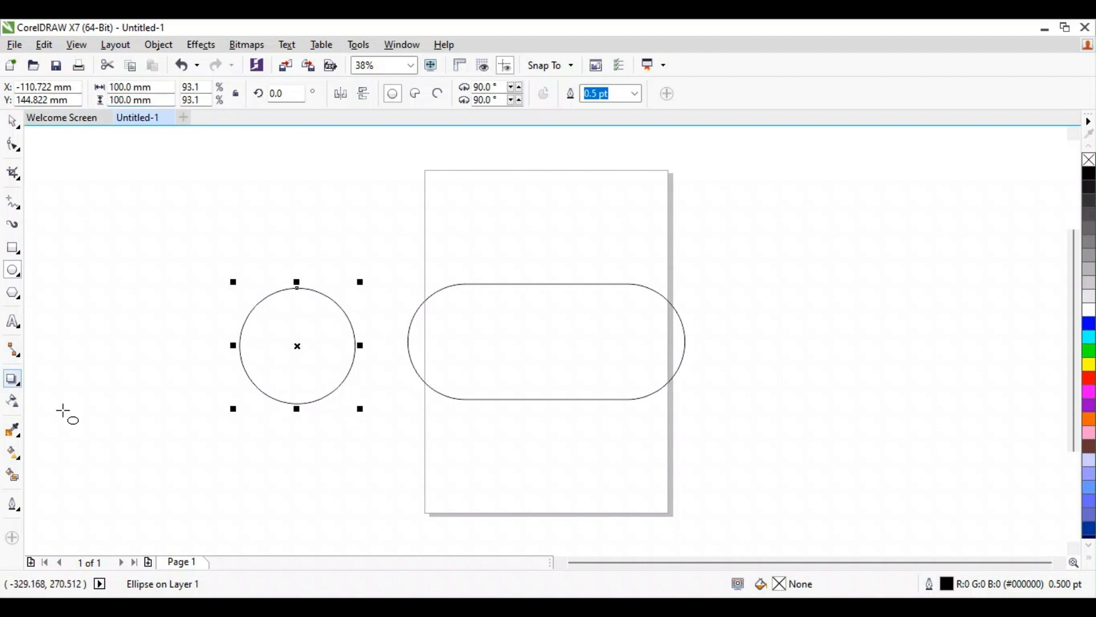
Move the circle into the rounded rectangle and align it with the rectangle's left edge
{"action": "left_click", "coordinate": [17, 121]}
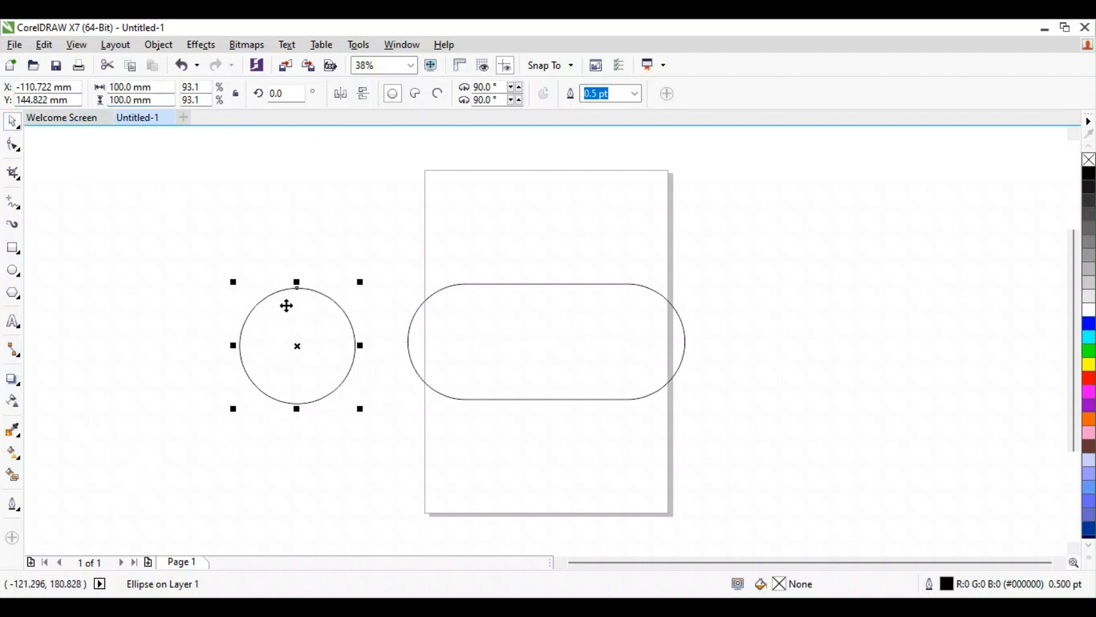
{"action": "left_click_drag", "start_coordinate": [298, 347], "coordinate": [552, 342]}
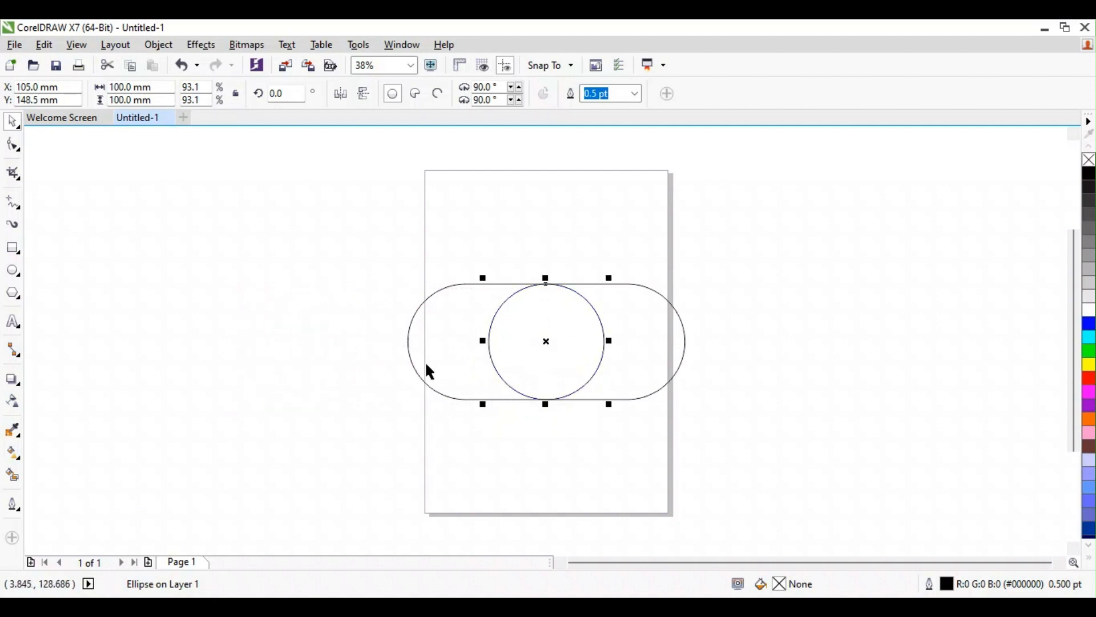
{"action": "left_click", "coordinate": [411, 358], "text": "shift"}
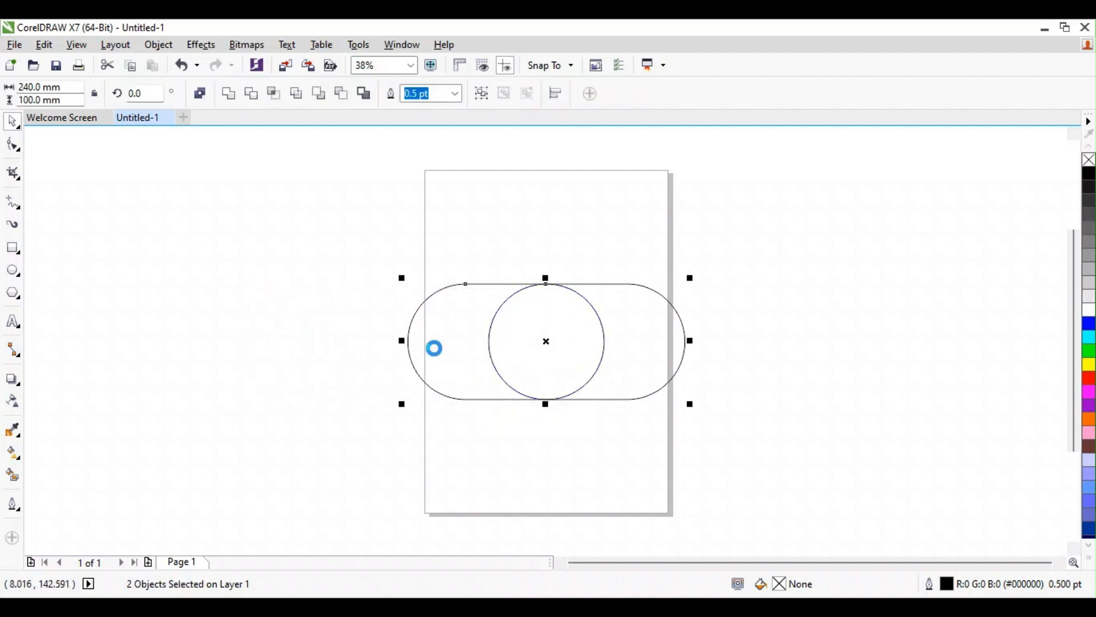
{"action": "key", "text": "l"}
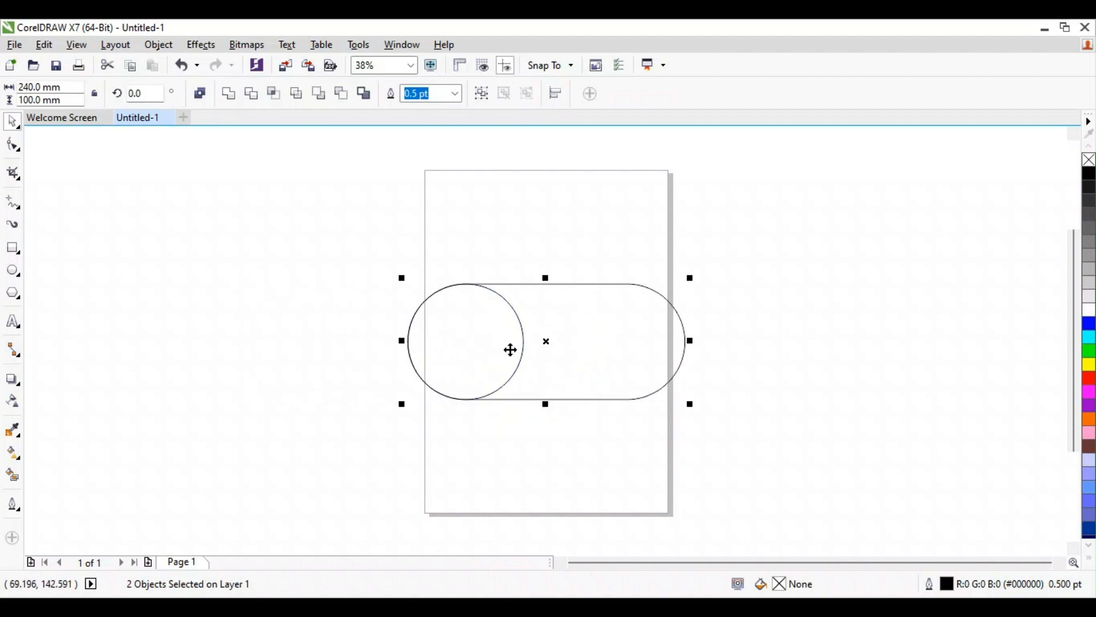
Place a copy of the left circle at the right end of the rounded rectangle, flush with its rounded edge
{"action": "left_click_drag", "start_coordinate": [521, 341], "coordinate": [637, 342]}
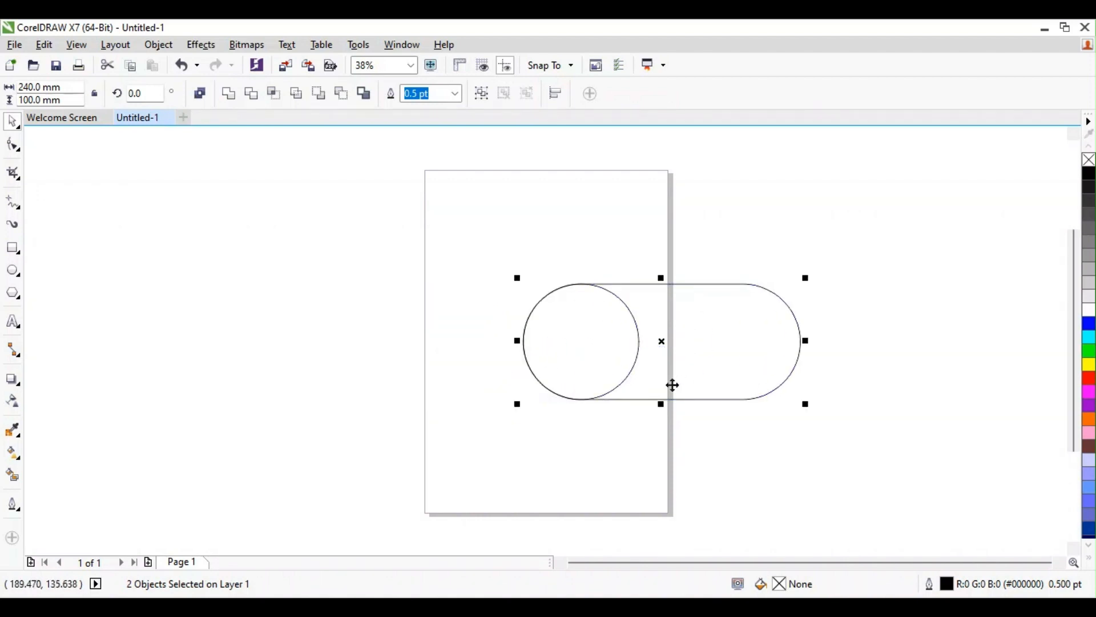
{"action": "key", "text": "ctrl+z"}
{"action": "left_click", "coordinate": [457, 355]}
{"action": "left_click", "coordinate": [524, 342]}
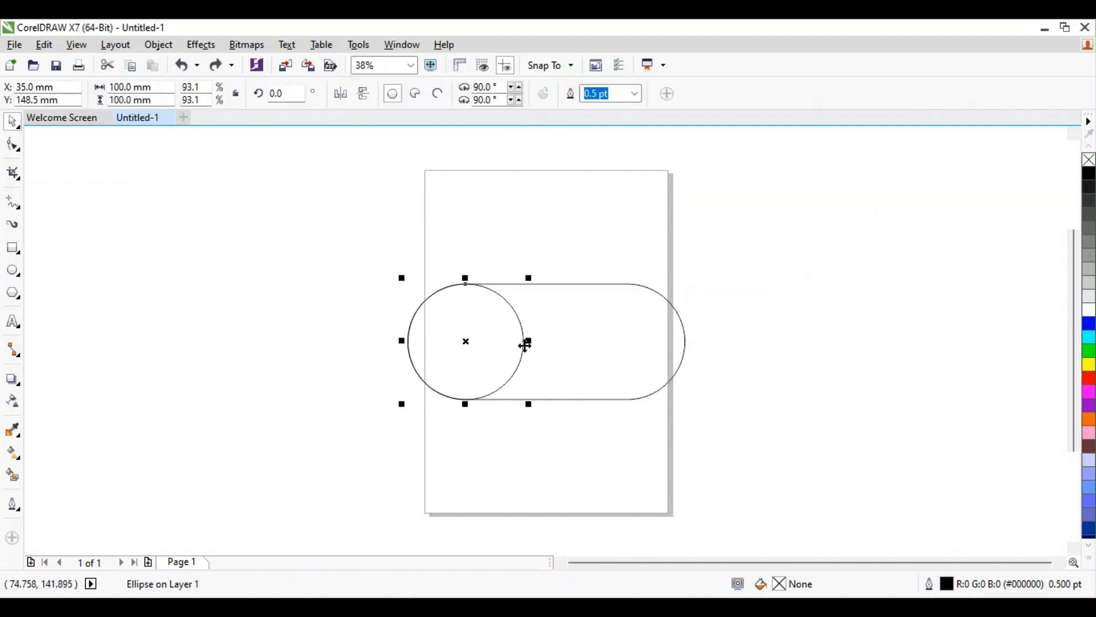
{"action": "left_click_drag", "start_coordinate": [524, 341], "coordinate": [685, 341]}
{"action": "left_click", "coordinate": [777, 320]}
Rotate a copy of the rounded rectangle about the right circle's centre and set its rotation angle to 300 degrees
{"action": "left_click", "coordinate": [585, 285]}
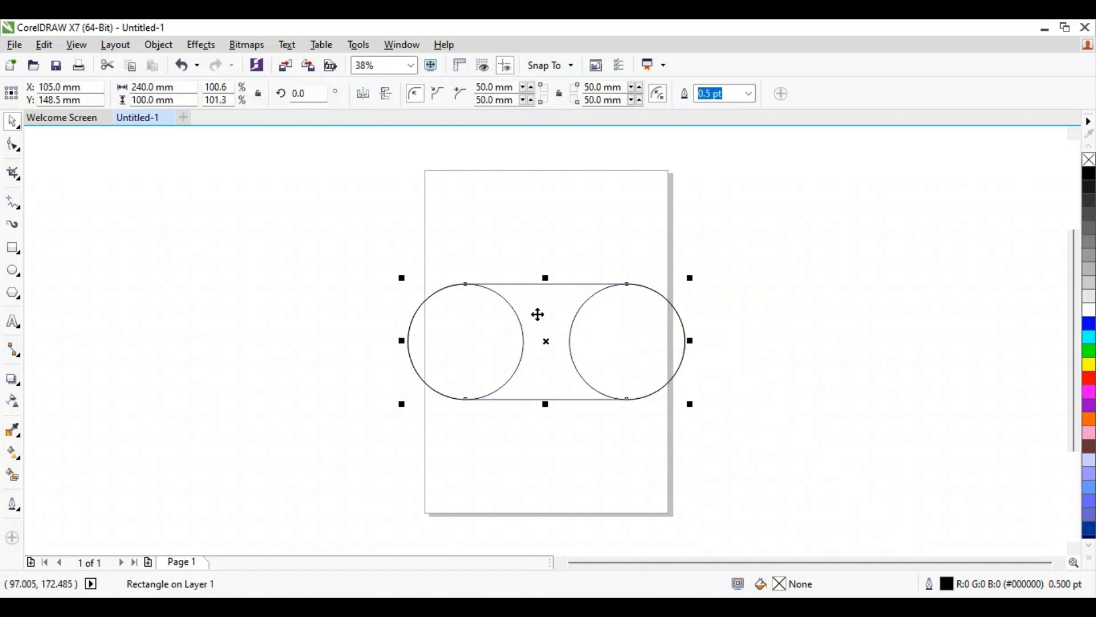
{"action": "left_click", "coordinate": [548, 342]}
{"action": "left_click_drag", "start_coordinate": [547, 341], "coordinate": [628, 342]}
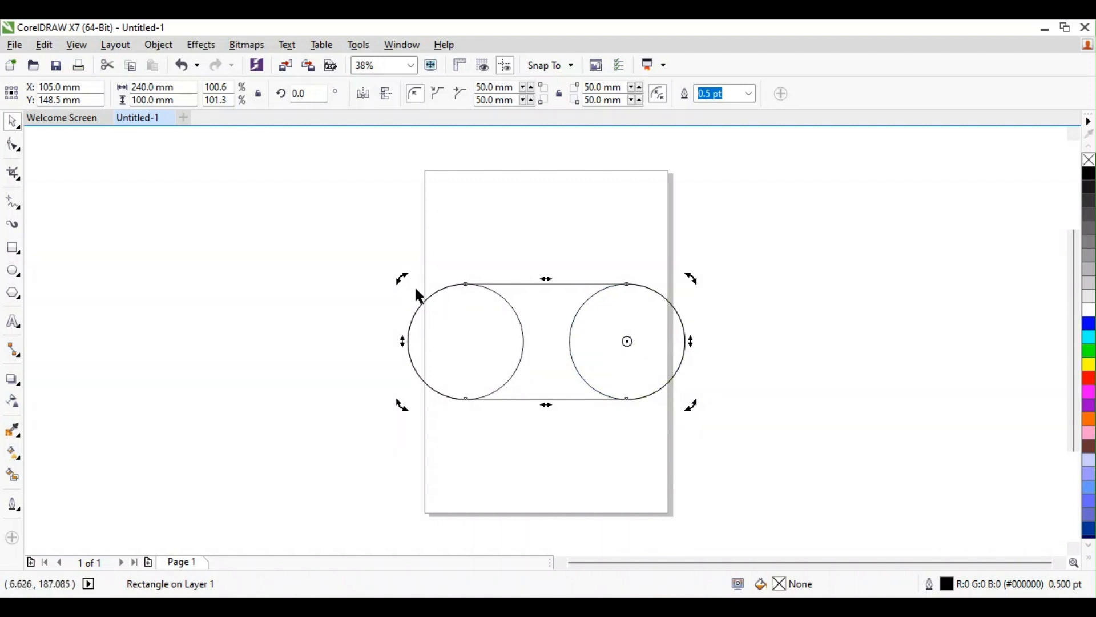
{"action": "left_click_drag", "start_coordinate": [400, 281], "coordinate": [570, 171]}
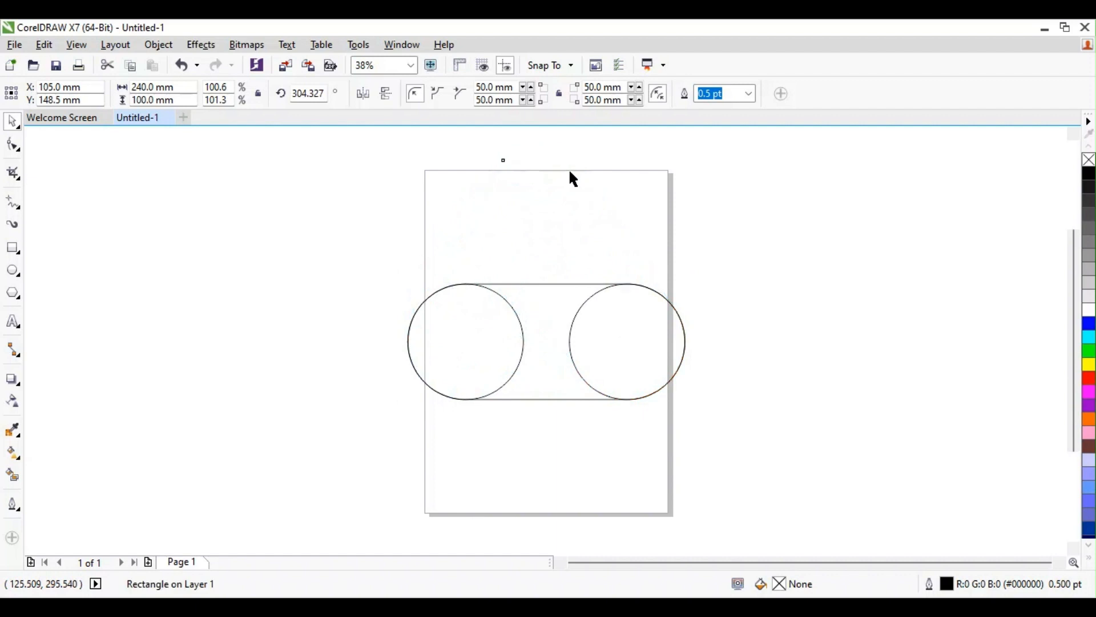
{"action": "left_click", "coordinate": [324, 94]}
{"action": "type", "text": "300"}
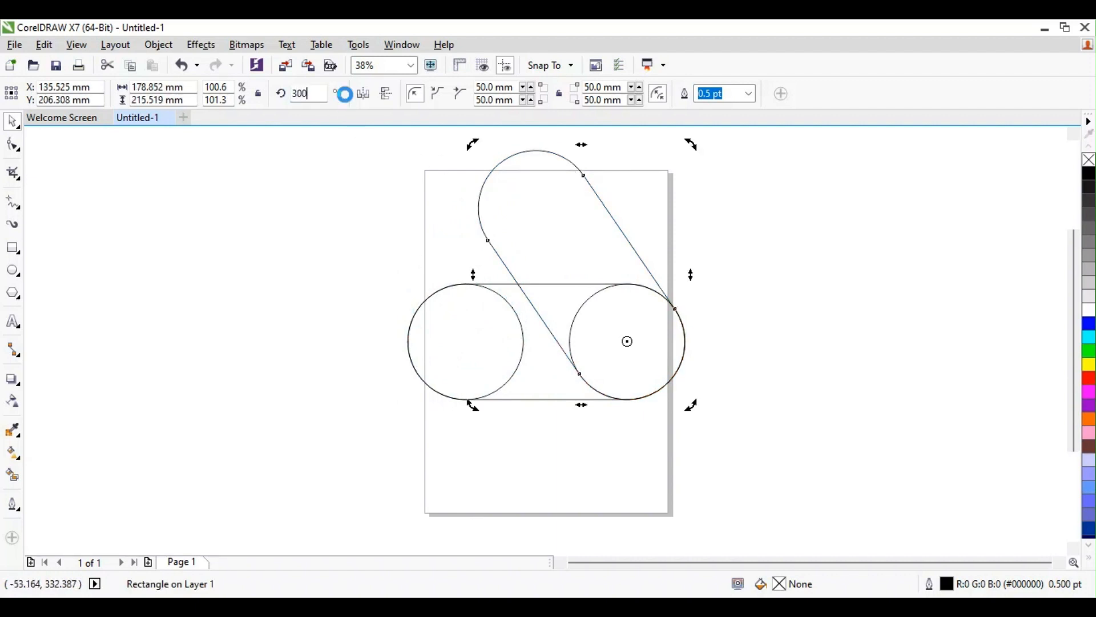
{"action": "key", "text": "Return"}
{"action": "left_click", "coordinate": [860, 331]}
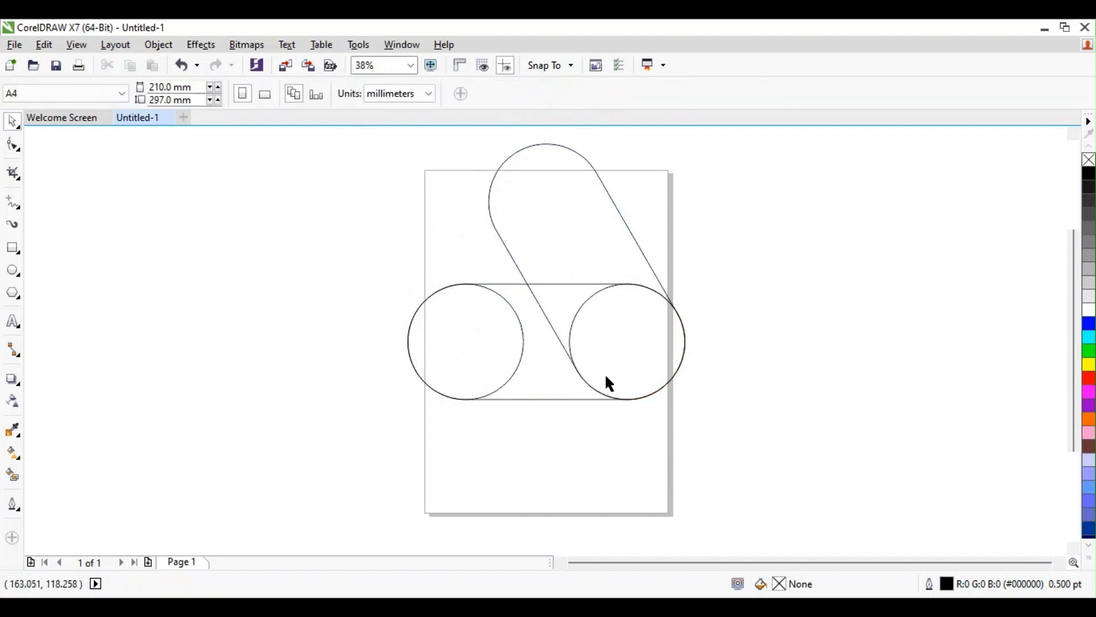
Rotate a second copy of the horizontal rounded rectangle about 60.5 degrees around the left circle's centre
{"action": "left_click", "coordinate": [568, 388]}
{"action": "left_click", "coordinate": [537, 347]}
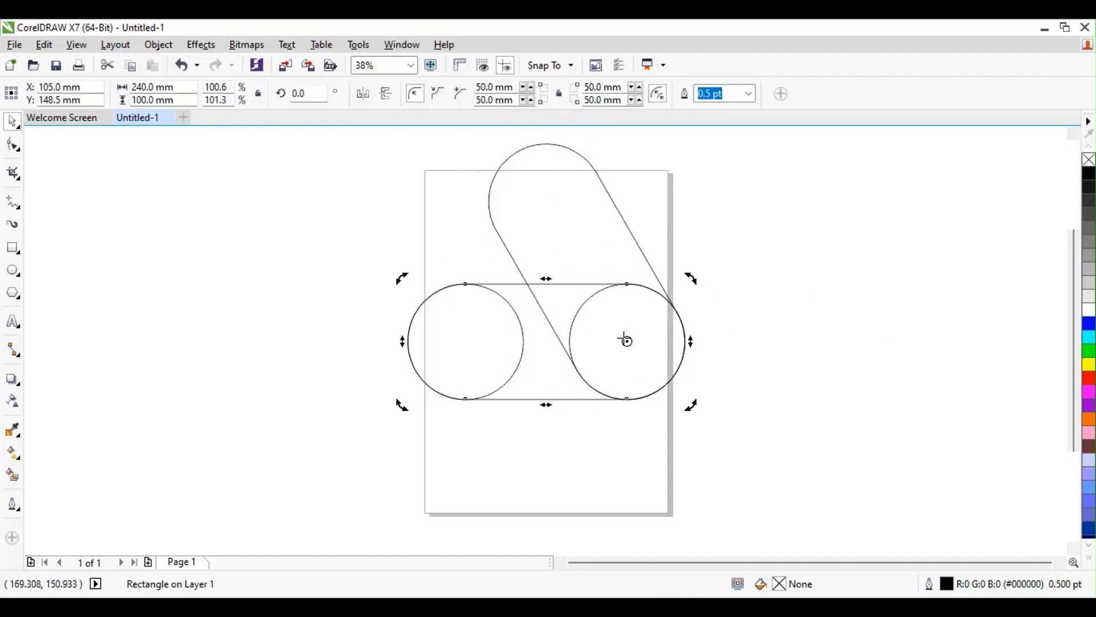
{"action": "left_click_drag", "start_coordinate": [626, 341], "coordinate": [466, 341]}
{"action": "left_click_drag", "start_coordinate": [690, 283], "coordinate": [521, 181]}
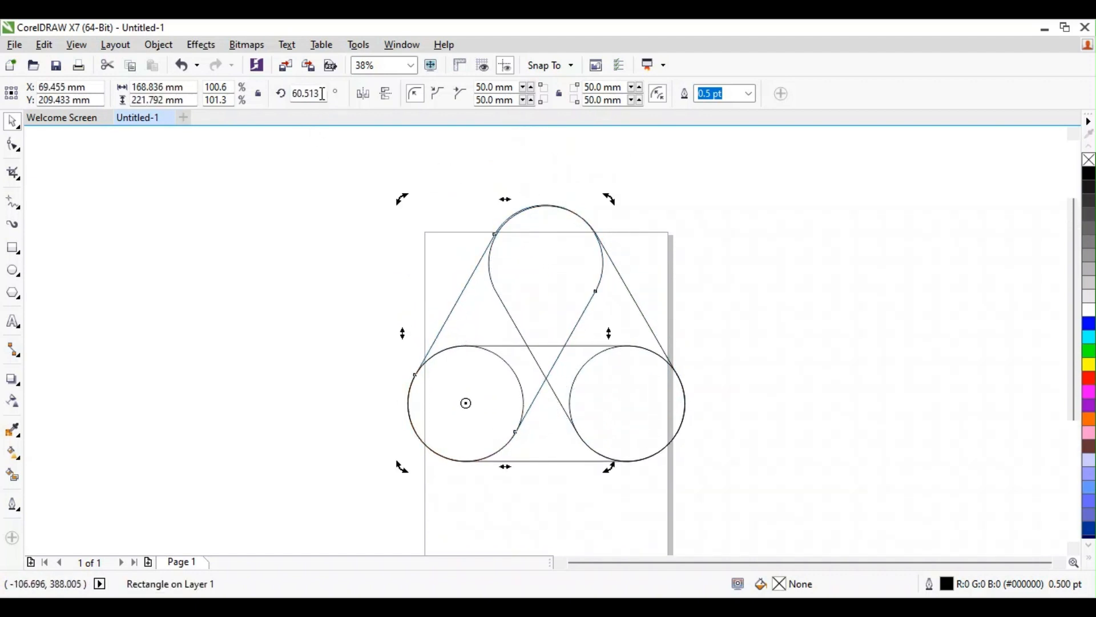
{"action": "left_click_drag", "start_coordinate": [322, 95], "coordinate": [281, 102]}
{"action": "type", "text": "60."}
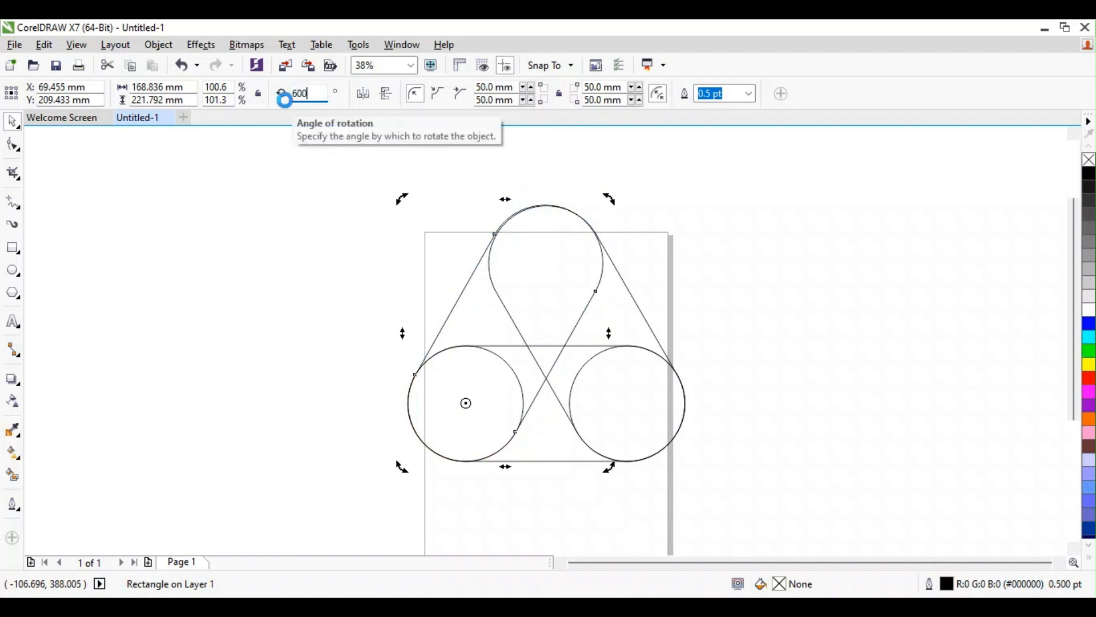
{"action": "type", "text": "0"}
{"action": "key", "text": "Return"}
{"action": "key", "text": "ctrl+z"}
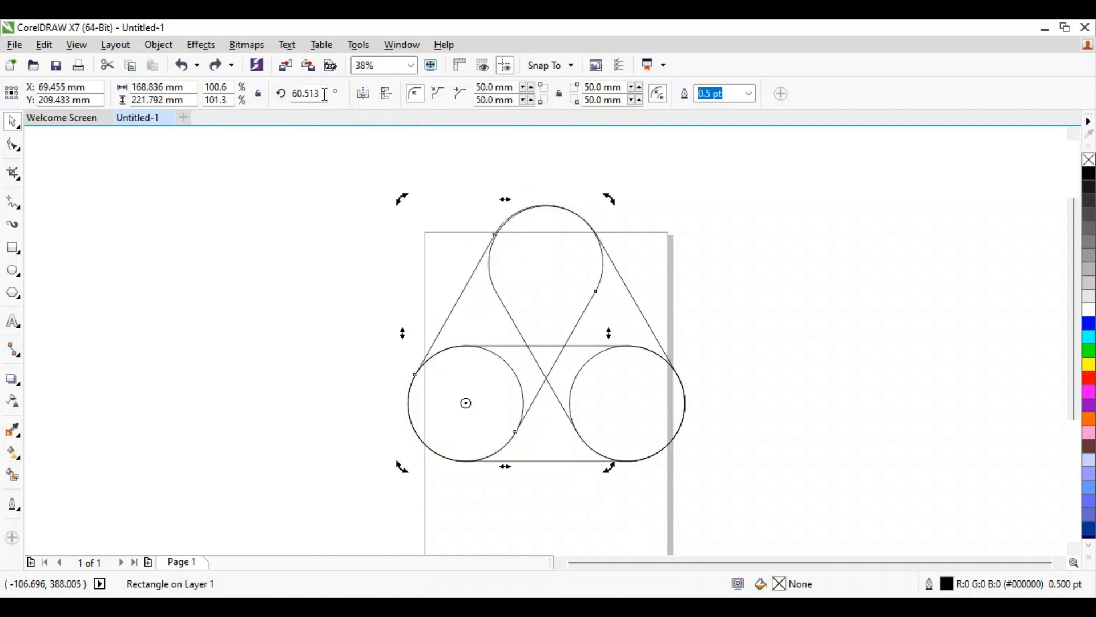
Set the rotation angle of the second rotated copy to 60 degrees
{"action": "left_click_drag", "start_coordinate": [324, 95], "coordinate": [297, 97]}
{"action": "type", "text": "0"}
{"action": "key", "text": "Return"}
{"action": "left_click", "coordinate": [701, 386]}
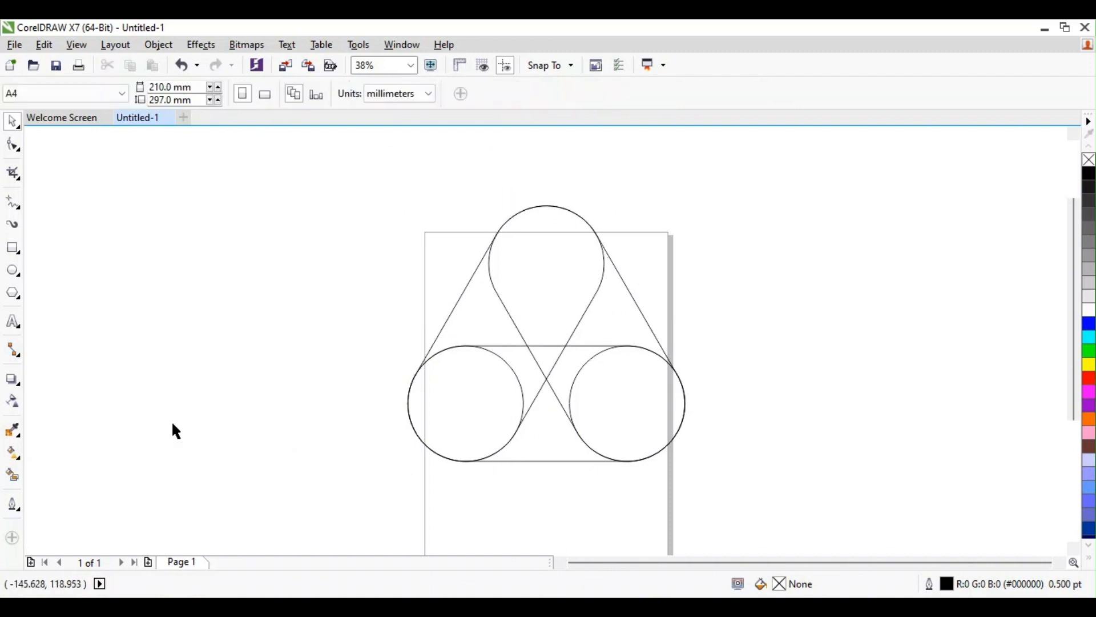
Smart-fill the upper teardrop, the adjoining left side area and the small triangle below the teardrop with yellow
{"action": "left_click", "coordinate": [12, 475]}
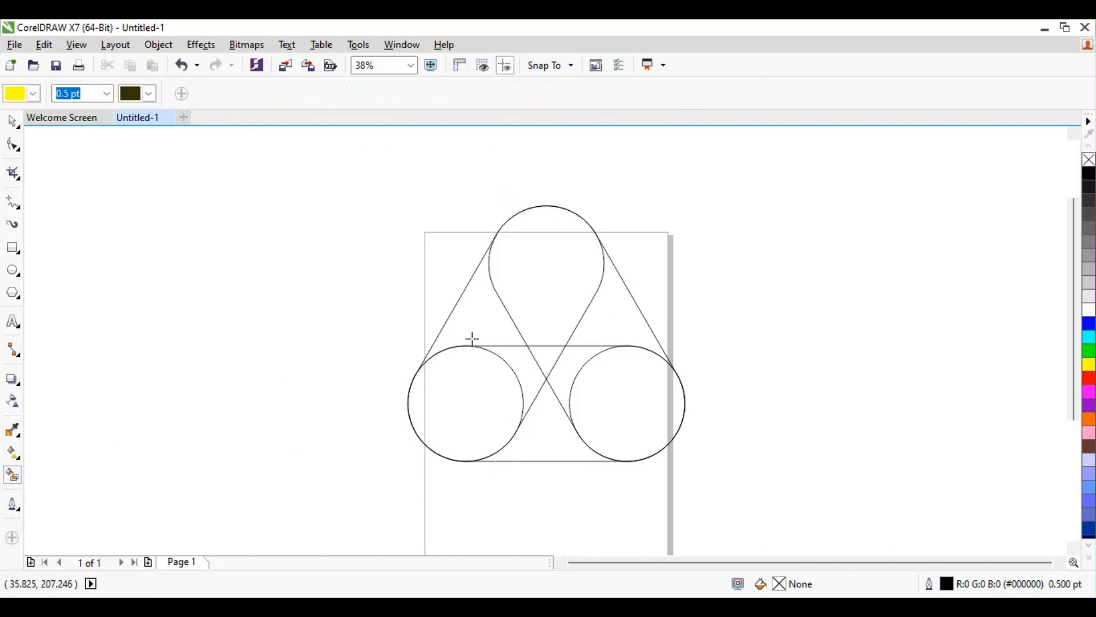
{"action": "left_click", "coordinate": [549, 320]}
{"action": "left_click", "coordinate": [491, 327]}
{"action": "left_click", "coordinate": [541, 355]}
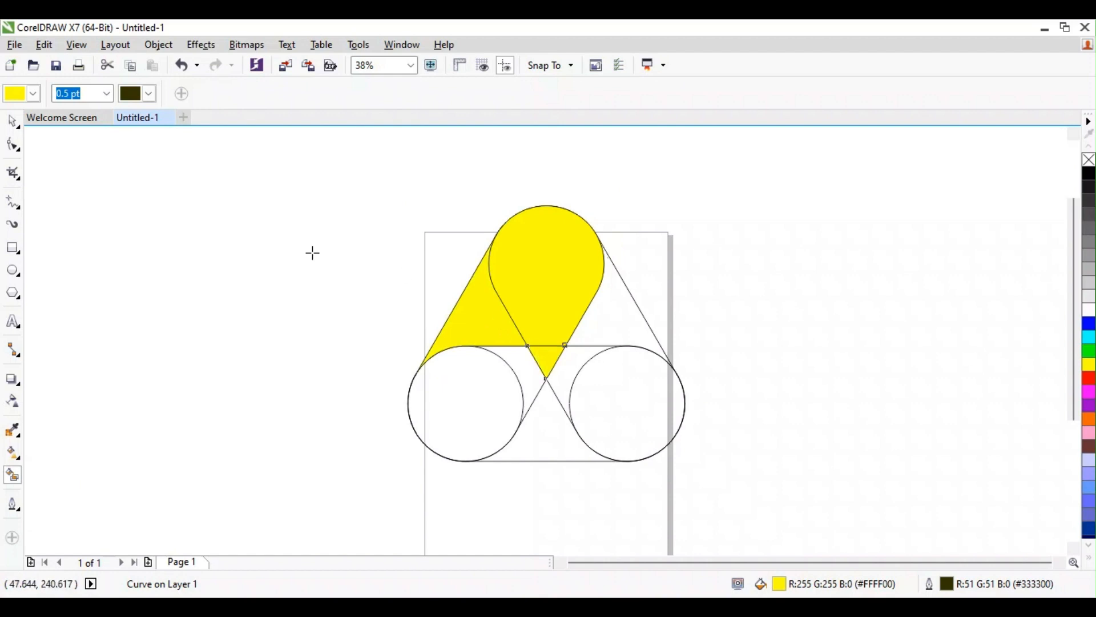
{"action": "left_click", "coordinate": [12, 121]}
{"action": "left_click", "coordinate": [441, 264]}
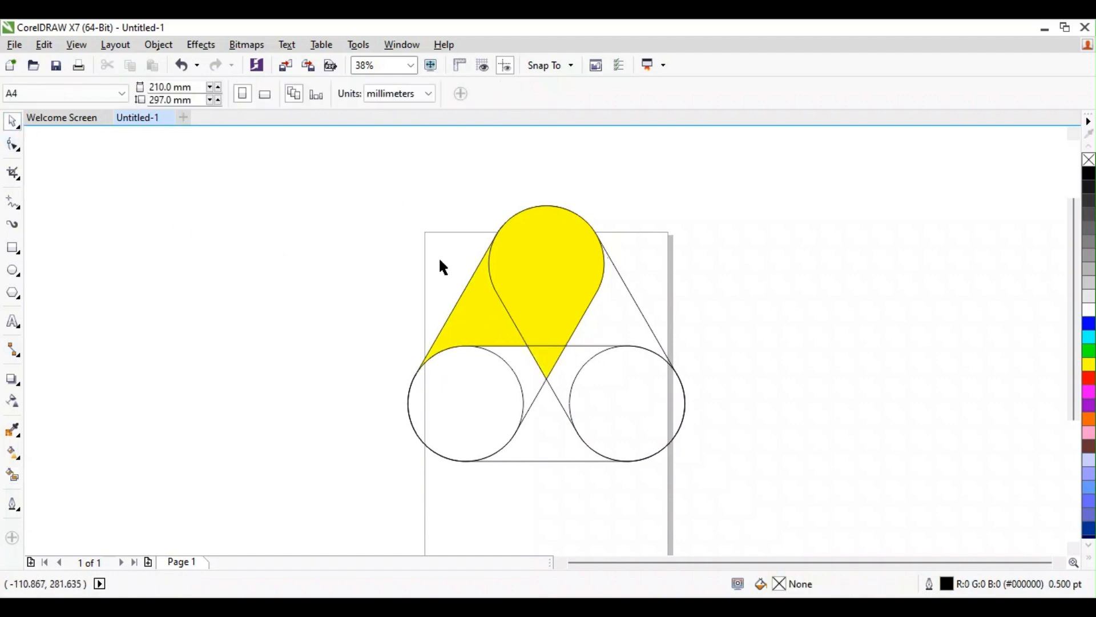
Weld the yellow teardrop and the yellow left side area into one shape
{"action": "left_click", "coordinate": [533, 278]}
{"action": "left_click", "coordinate": [465, 317], "text": "shift"}
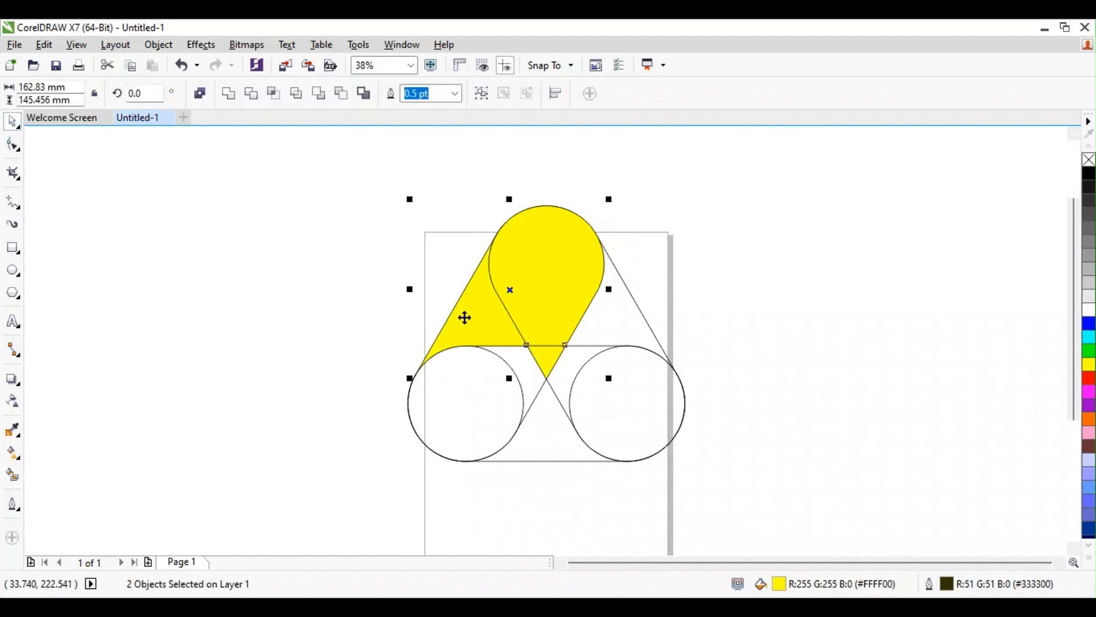
{"action": "left_click", "coordinate": [231, 94]}
{"action": "left_click", "coordinate": [672, 240]}
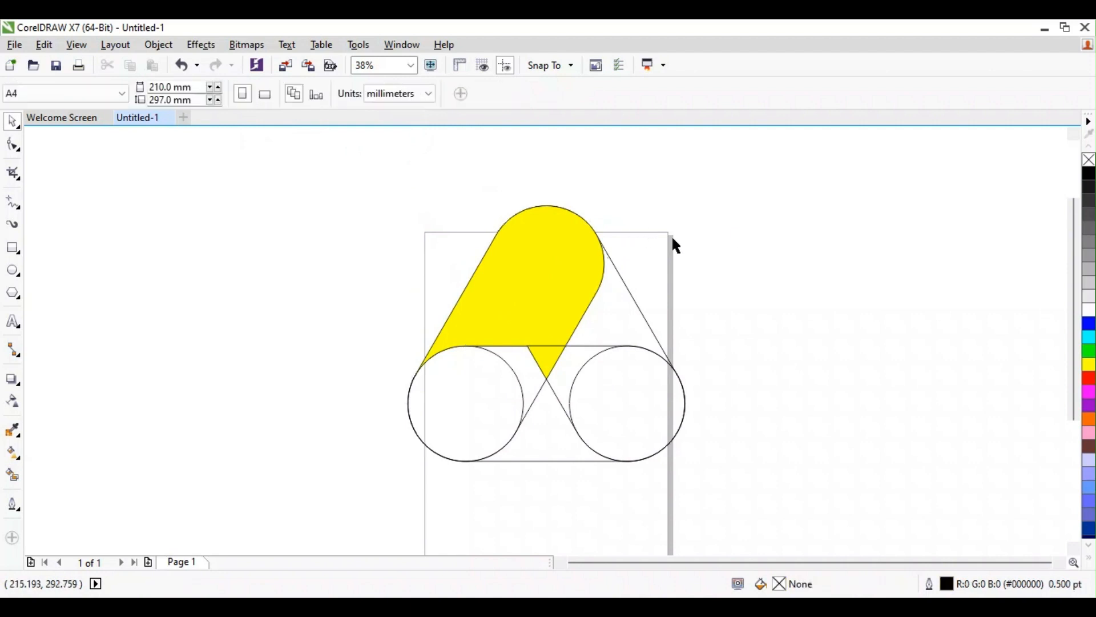
Separate the two yellow pieces from the construction outlines, delete the outlines and move the yellow pieces back onto the page
{"action": "left_click", "coordinate": [568, 307]}
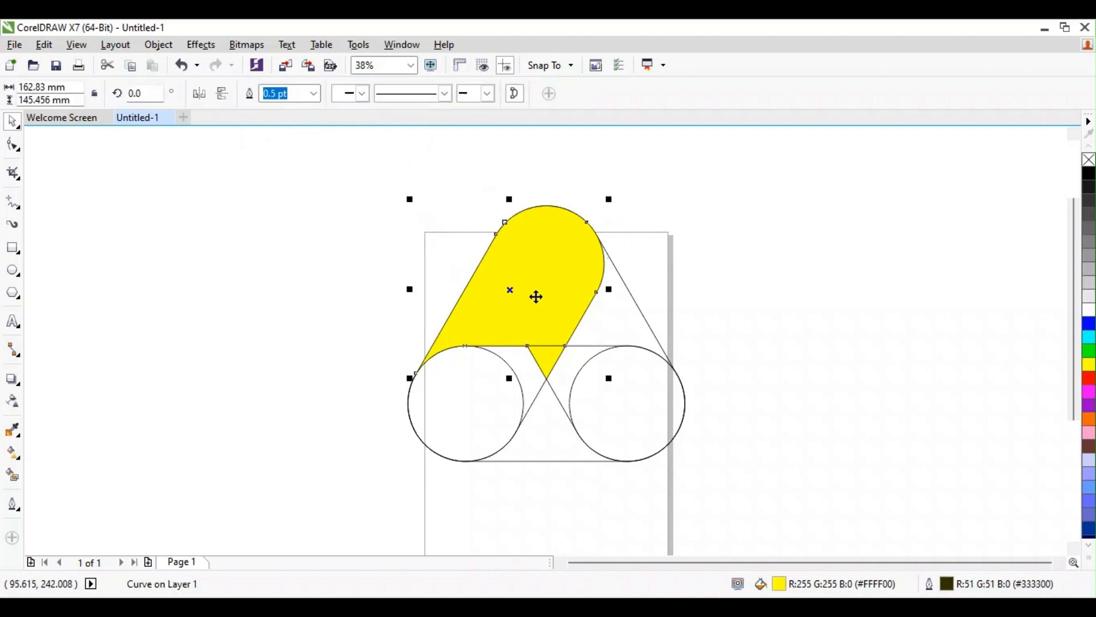
{"action": "left_click", "coordinate": [551, 359], "text": "shift"}
{"action": "left_click_drag", "start_coordinate": [509, 291], "coordinate": [822, 299]}
{"action": "left_click_drag", "start_coordinate": [318, 171], "coordinate": [724, 490]}
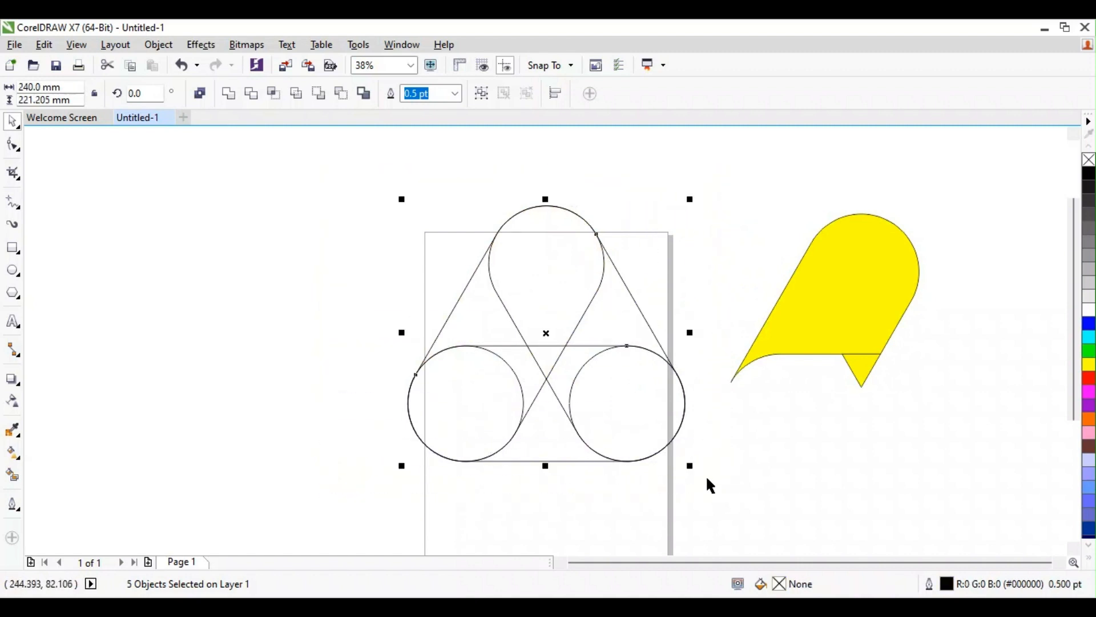
{"action": "key", "text": "Delete"}
{"action": "left_click_drag", "start_coordinate": [708, 193], "coordinate": [992, 409]}
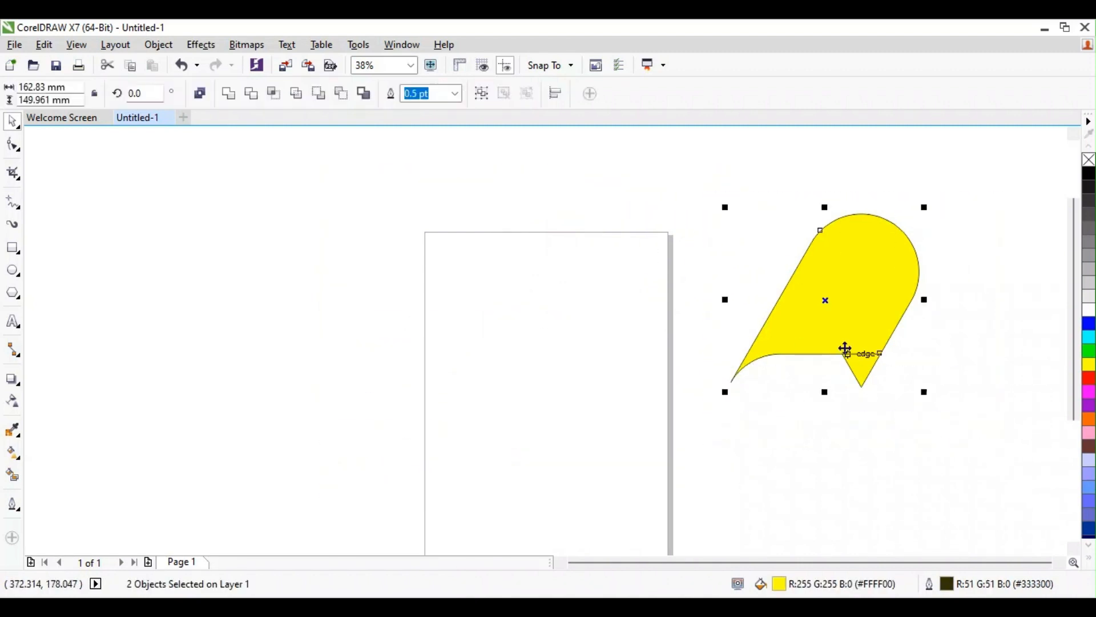
{"action": "left_click_drag", "start_coordinate": [825, 303], "coordinate": [522, 313]}
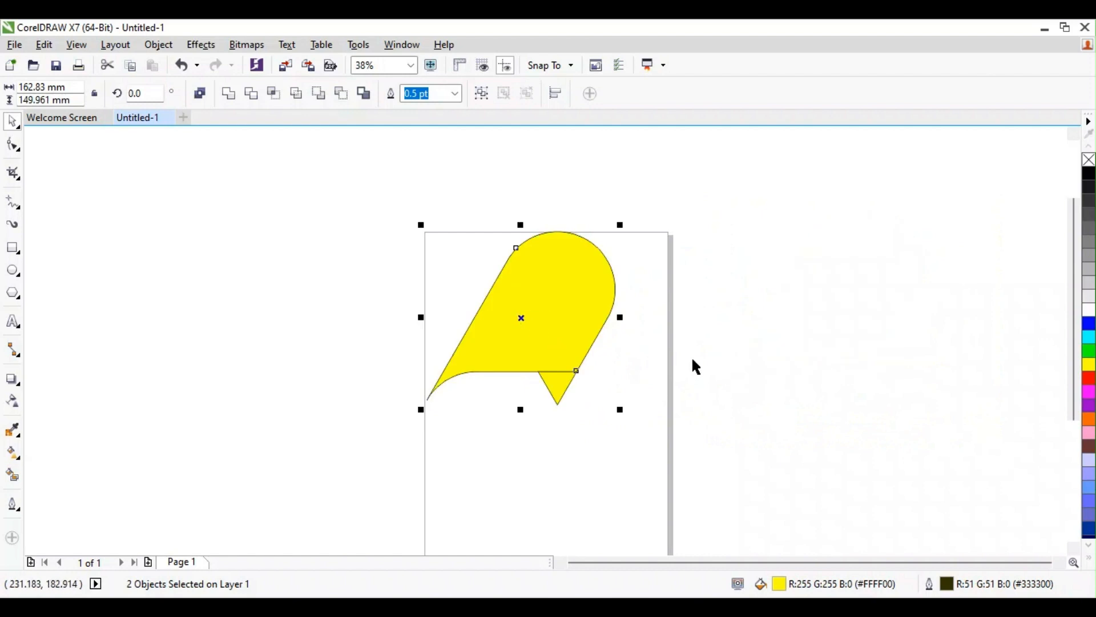
Draw two crossing construction lines inside the small triangle, each from an upper corner to the midpoint of the opposite side
{"action": "left_click", "coordinate": [693, 367]}
{"action": "left_click", "coordinate": [12, 201]}
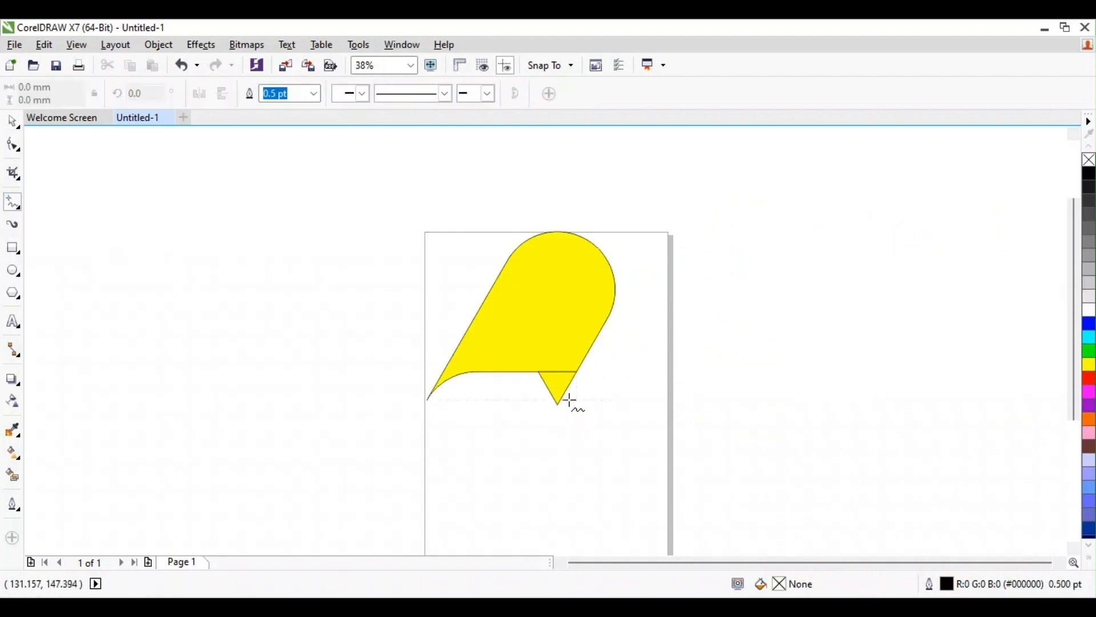
{"action": "scroll", "coordinate": [568, 396], "scroll_direction": "up", "scroll_amount": 2}
{"action": "left_click_drag", "start_coordinate": [564, 385], "coordinate": [508, 350]}
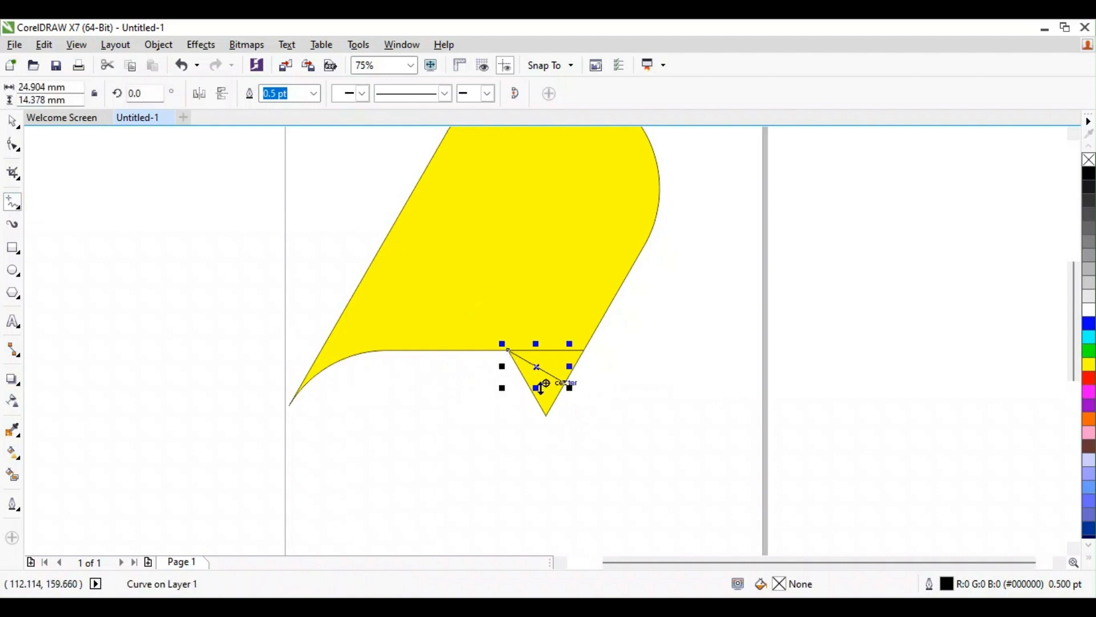
{"action": "left_click_drag", "start_coordinate": [528, 386], "coordinate": [585, 350]}
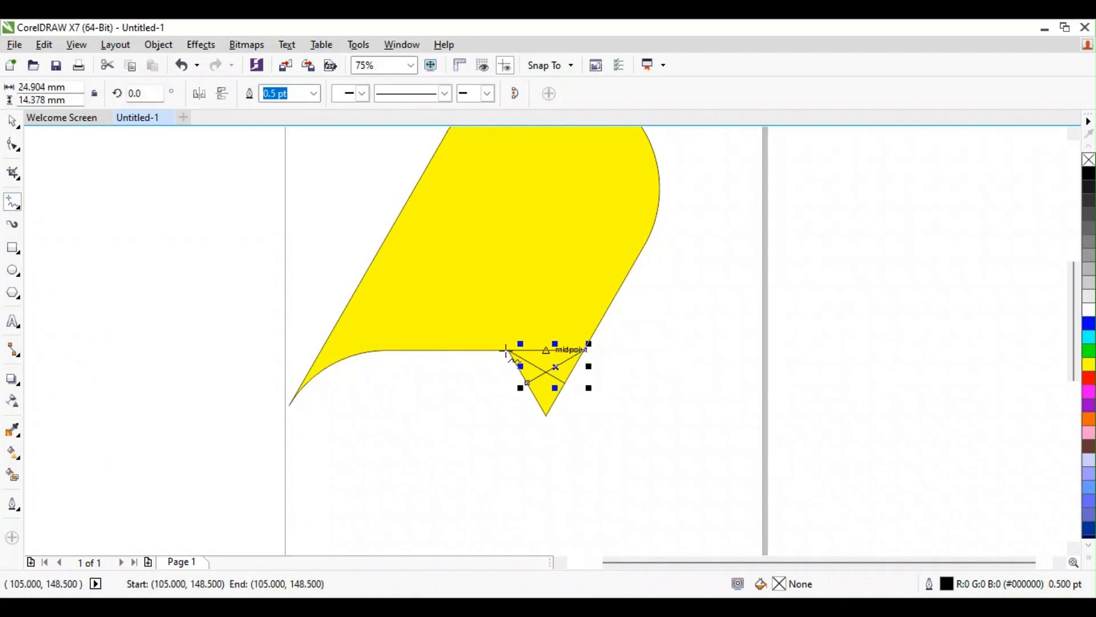
Rotate a copy of the large yellow shape by 120 degrees about the point where the triangle's construction lines cross
{"action": "left_click", "coordinate": [13, 120]}
{"action": "left_click", "coordinate": [475, 235]}
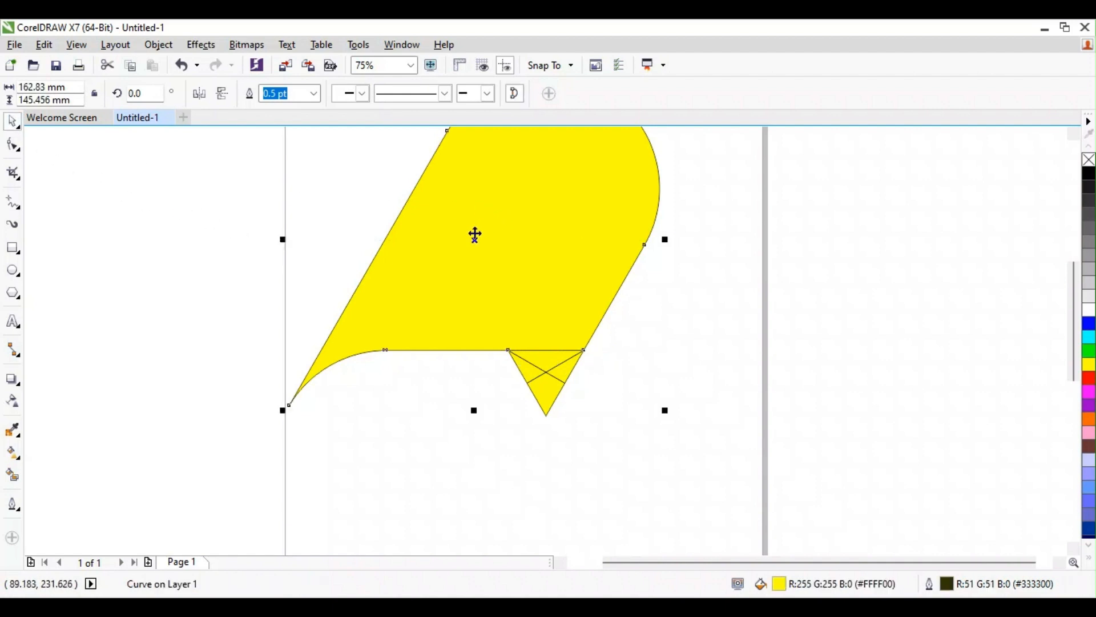
{"action": "left_click", "coordinate": [472, 242]}
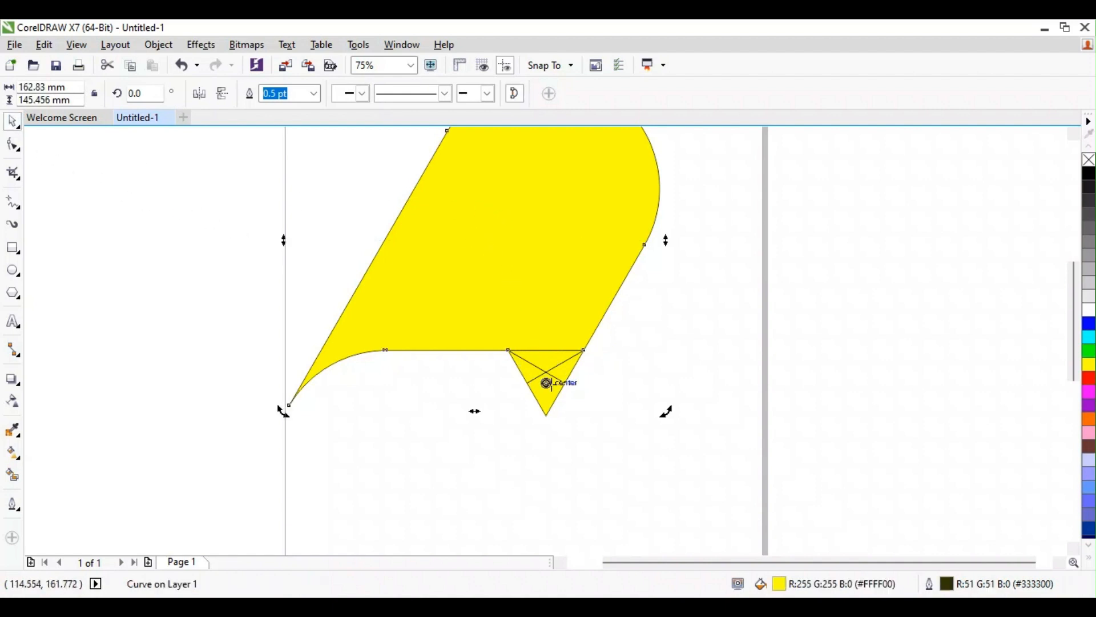
{"action": "scroll", "coordinate": [571, 346], "scroll_direction": "down", "scroll_amount": 1}
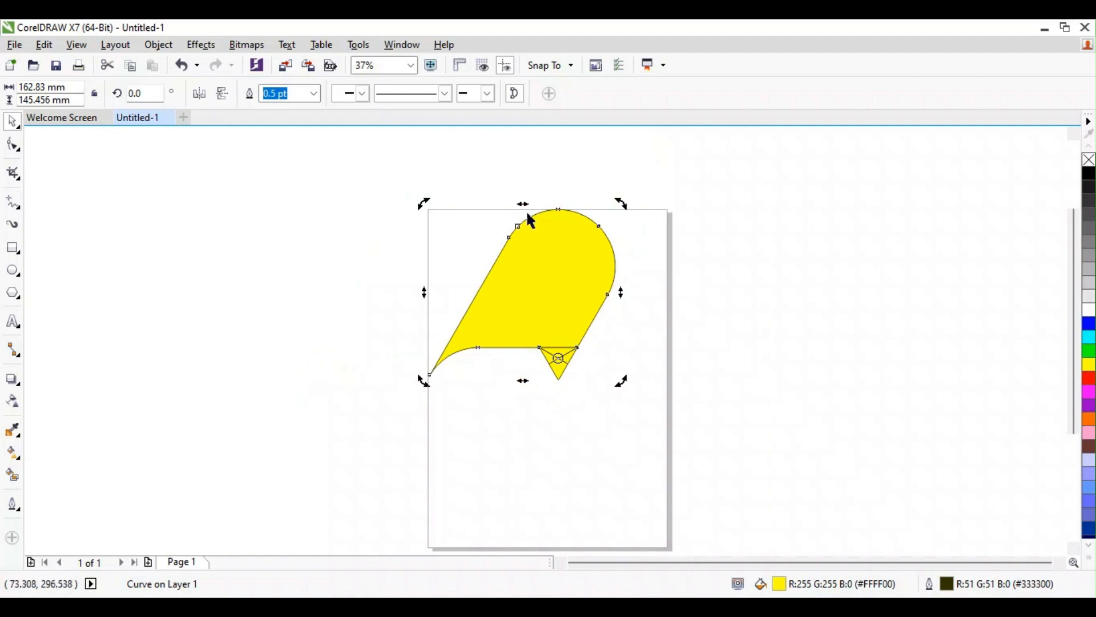
{"action": "left_click_drag", "start_coordinate": [621, 201], "coordinate": [475, 370]}
{"action": "double_click", "coordinate": [158, 93]}
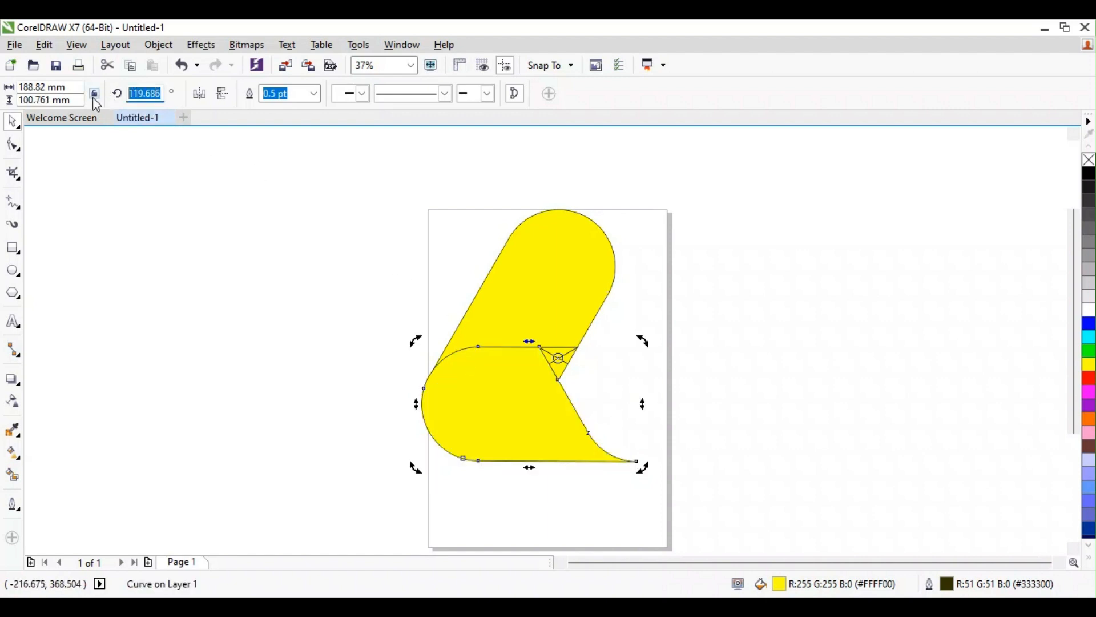
{"action": "type", "text": "120"}
{"action": "key", "text": "Return"}
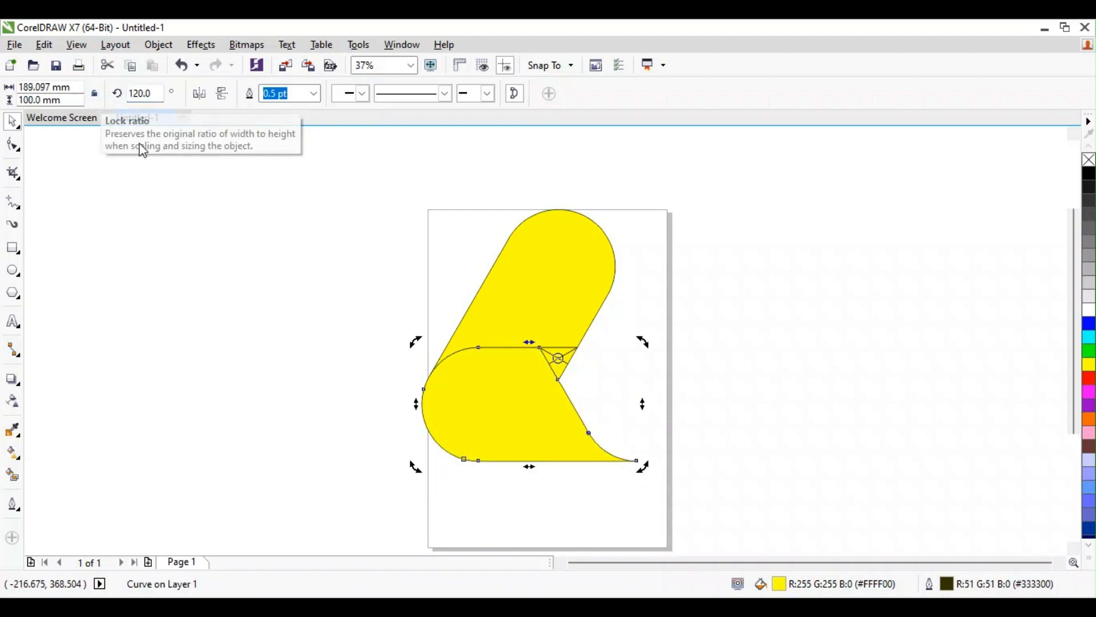
Rotate another copy of the yellow shape about the same centre and set its angle to 240 degrees
{"action": "left_click_drag", "start_coordinate": [418, 345], "coordinate": [587, 418]}
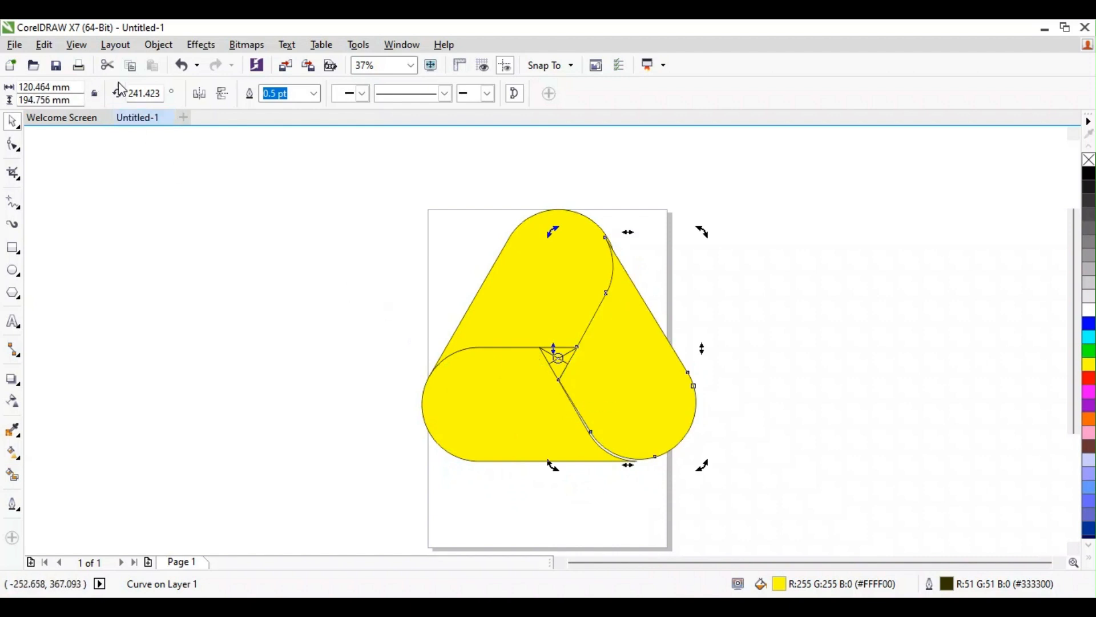
{"action": "left_click_drag", "start_coordinate": [162, 94], "coordinate": [127, 95]}
{"action": "type", "text": "2"}
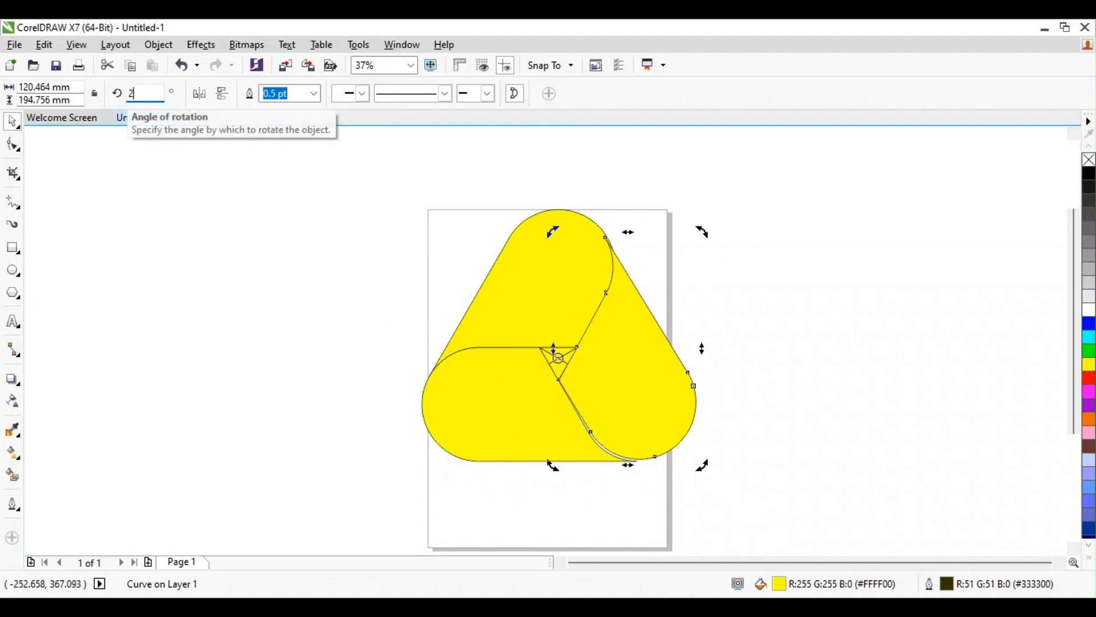
{"action": "type", "text": "40"}
{"action": "key", "text": "Return"}
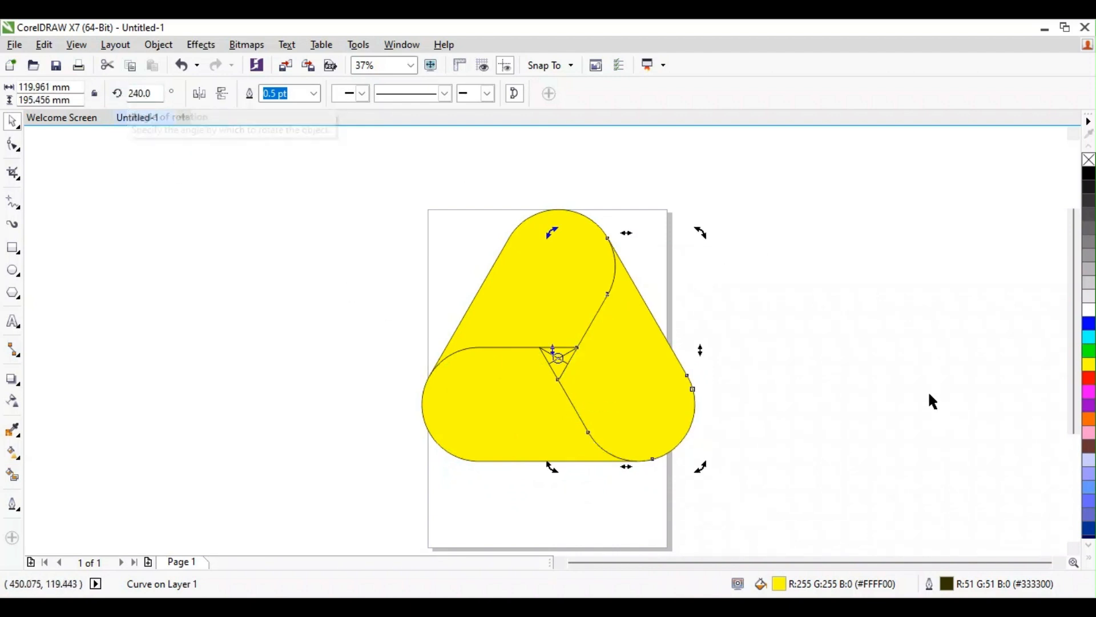
{"action": "left_click", "coordinate": [861, 374]}
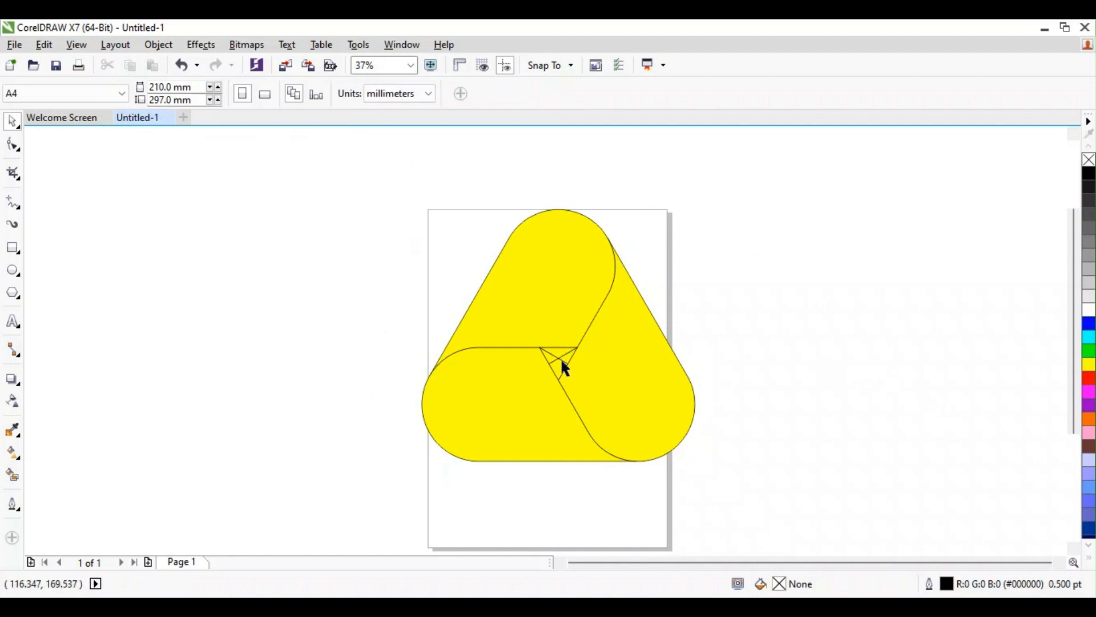
Move the small triangle with its construction lines off the page and remove the outlines of the three large yellow segments
{"action": "mouse_move", "coordinate": [773, 417]}
{"action": "left_mouse_down"}
{"action": "mouse_move", "coordinate": [555, 336]}
{"action": "mouse_move", "coordinate": [533, 341]}
{"action": "mouse_move", "coordinate": [885, 311]}
{"action": "left_mouse_up"}
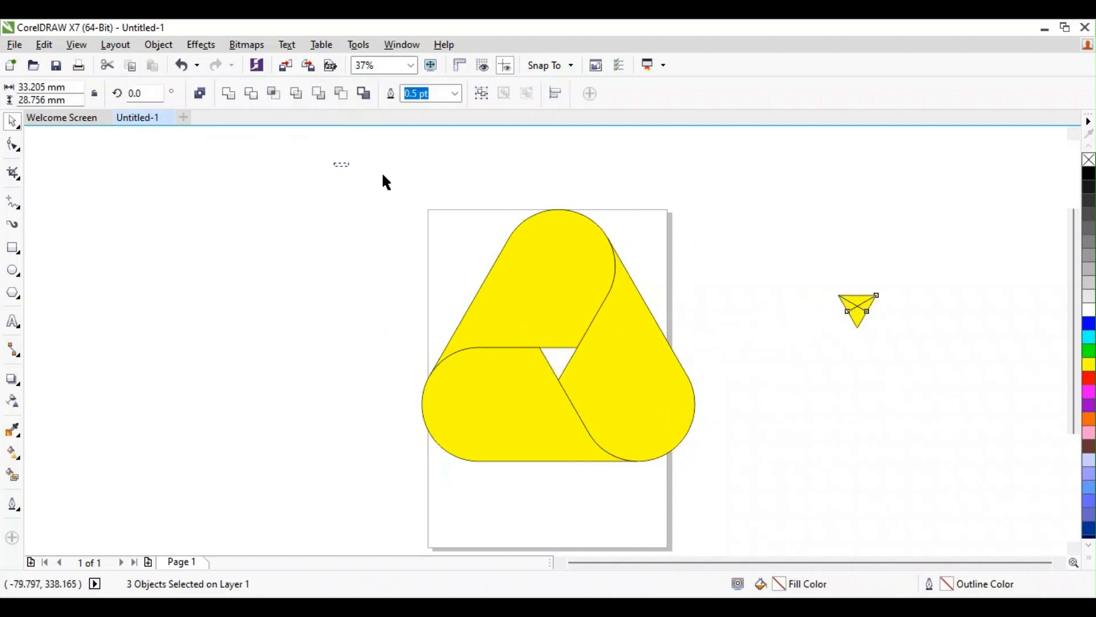
{"action": "left_click_drag", "start_coordinate": [335, 164], "coordinate": [711, 476]}
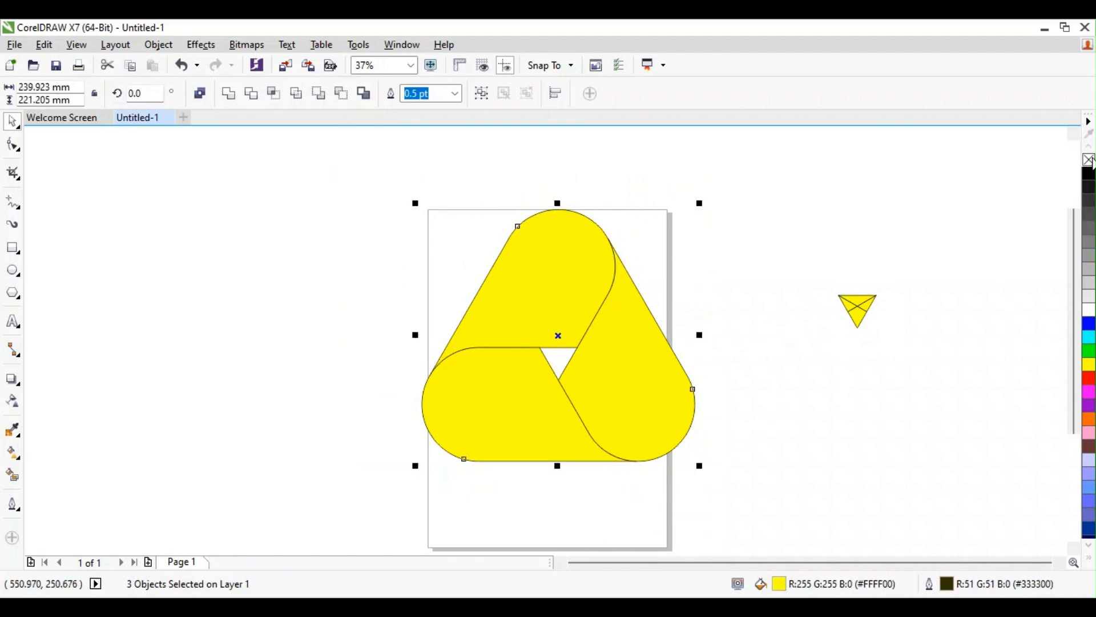
{"action": "right_click", "coordinate": [1089, 160]}
{"action": "left_click", "coordinate": [171, 457]}
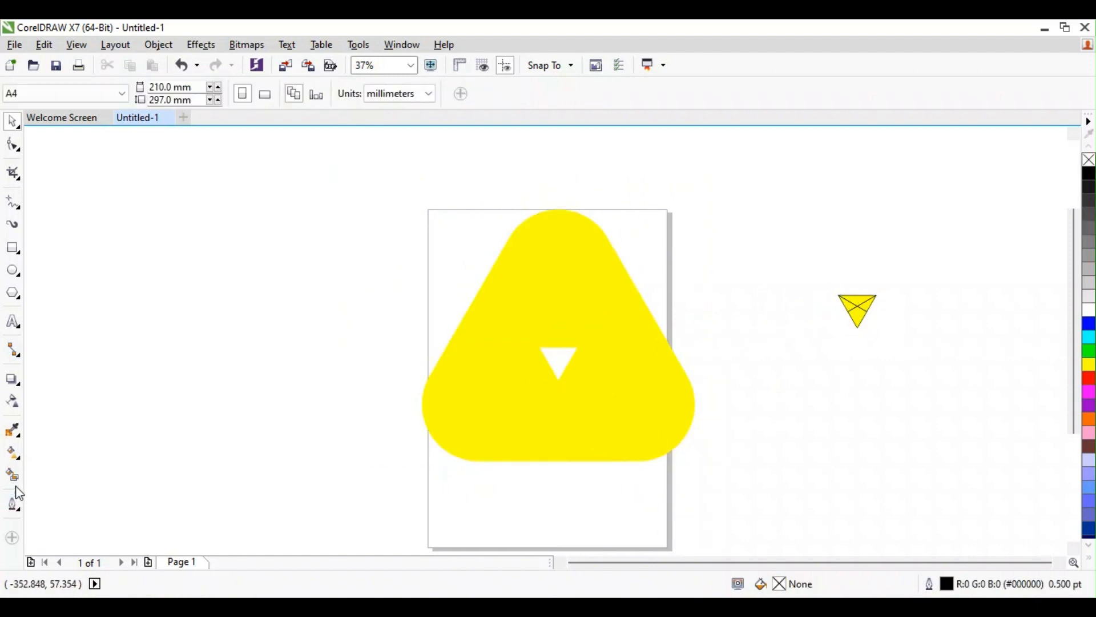
Apply a vertical linear fountain fill to the lower-left segment, running from its bottom edge to its top edge
{"action": "left_click", "coordinate": [13, 453]}
{"action": "left_click", "coordinate": [512, 415]}
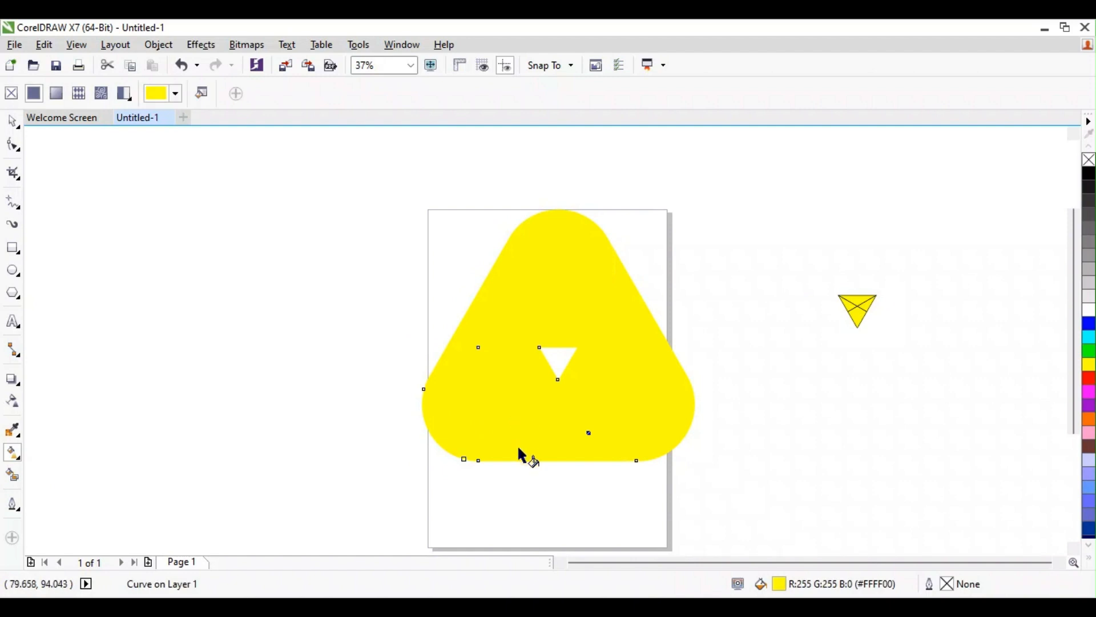
{"action": "left_click_drag", "start_coordinate": [478, 460], "coordinate": [478, 348]}
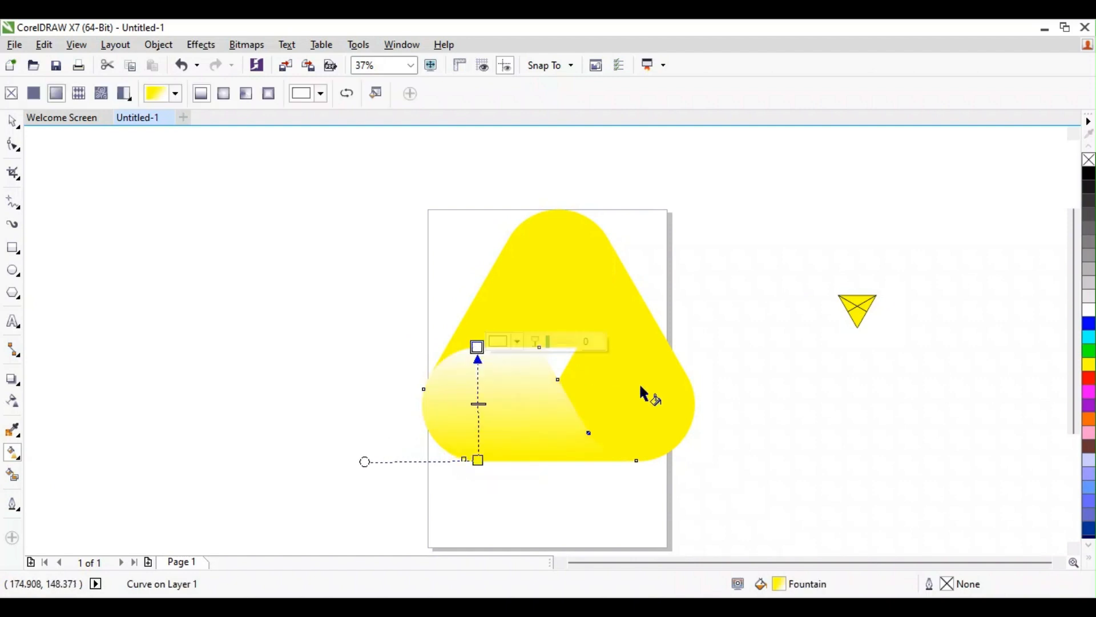
Try a light yellow bottom colour and a dark olive top colour for the lower-left segment's gradient
{"action": "left_click", "coordinate": [478, 460]}
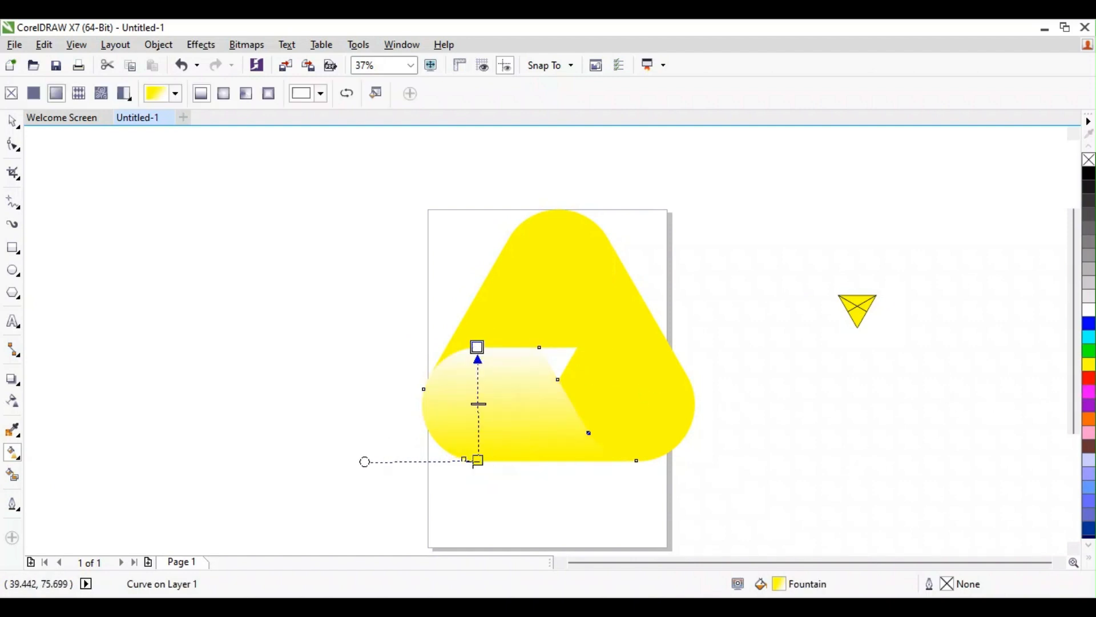
{"action": "left_click", "coordinate": [1090, 365]}
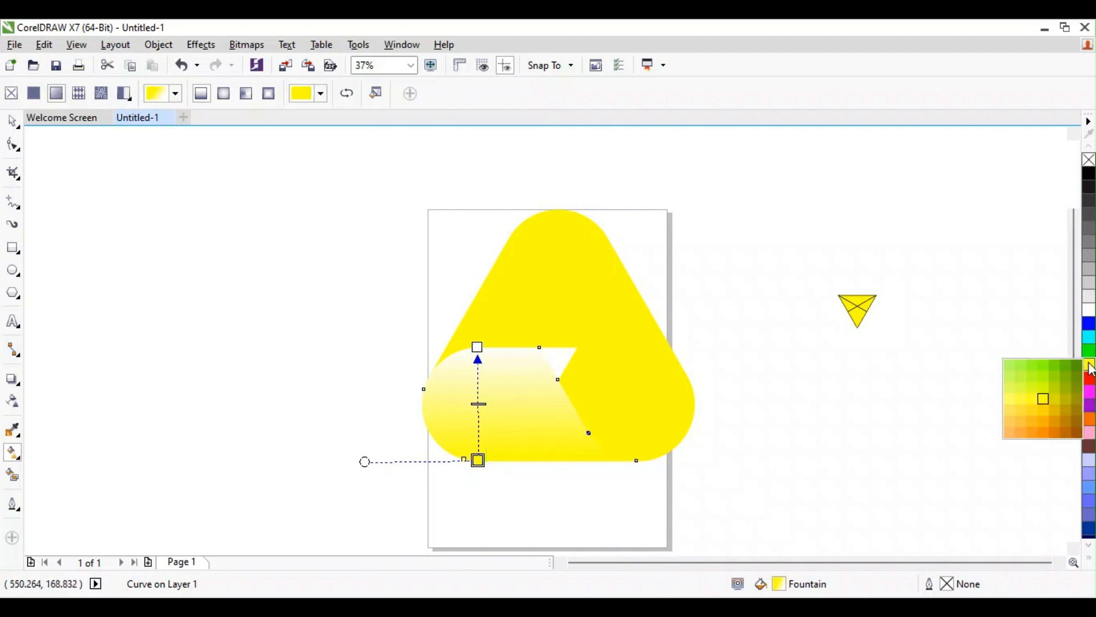
{"action": "left_click", "coordinate": [1012, 409]}
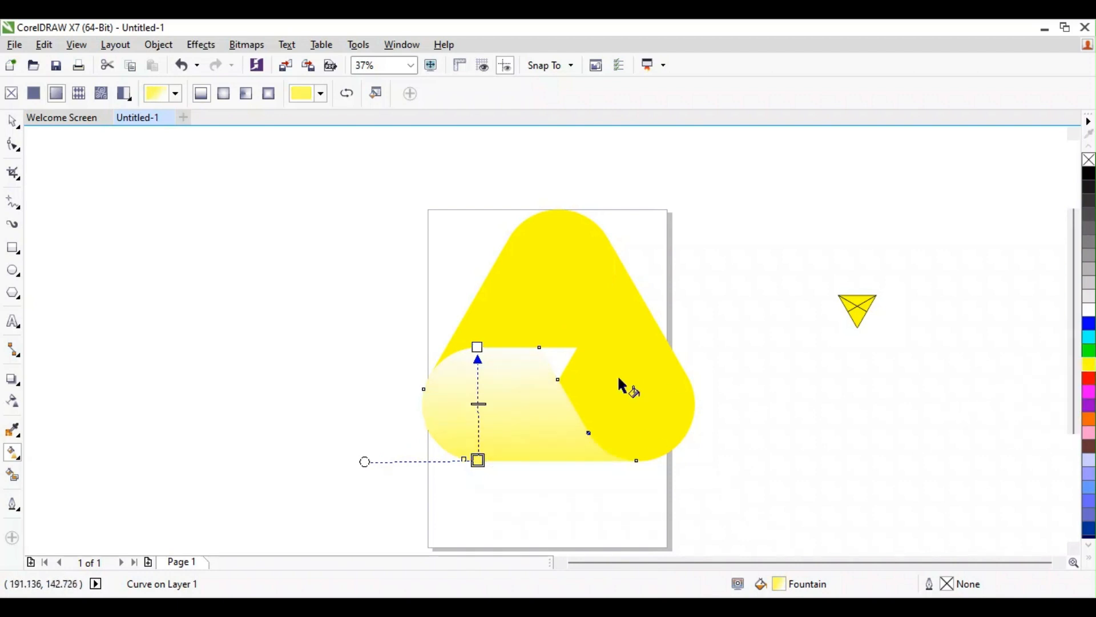
{"action": "left_click", "coordinate": [478, 346]}
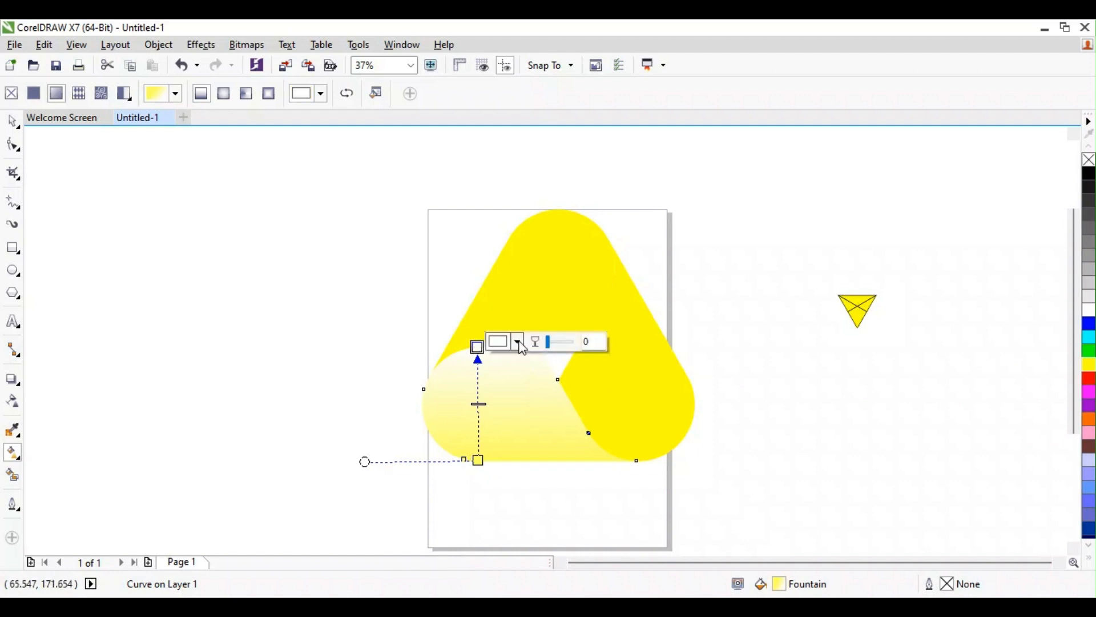
{"action": "left_click", "coordinate": [519, 343]}
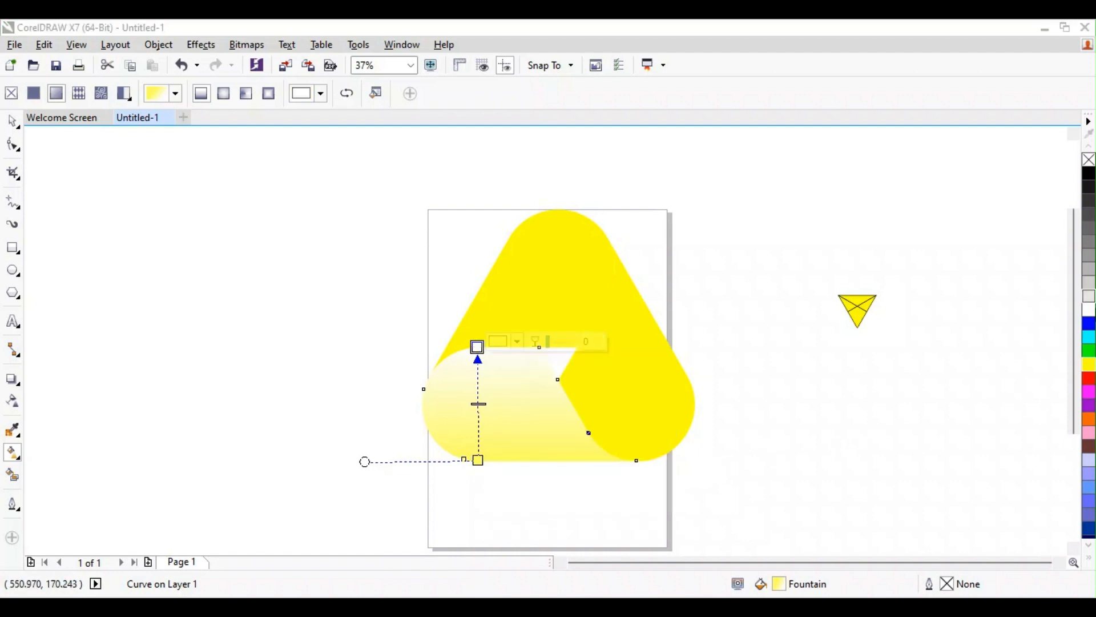
{"action": "left_click", "coordinate": [1089, 364]}
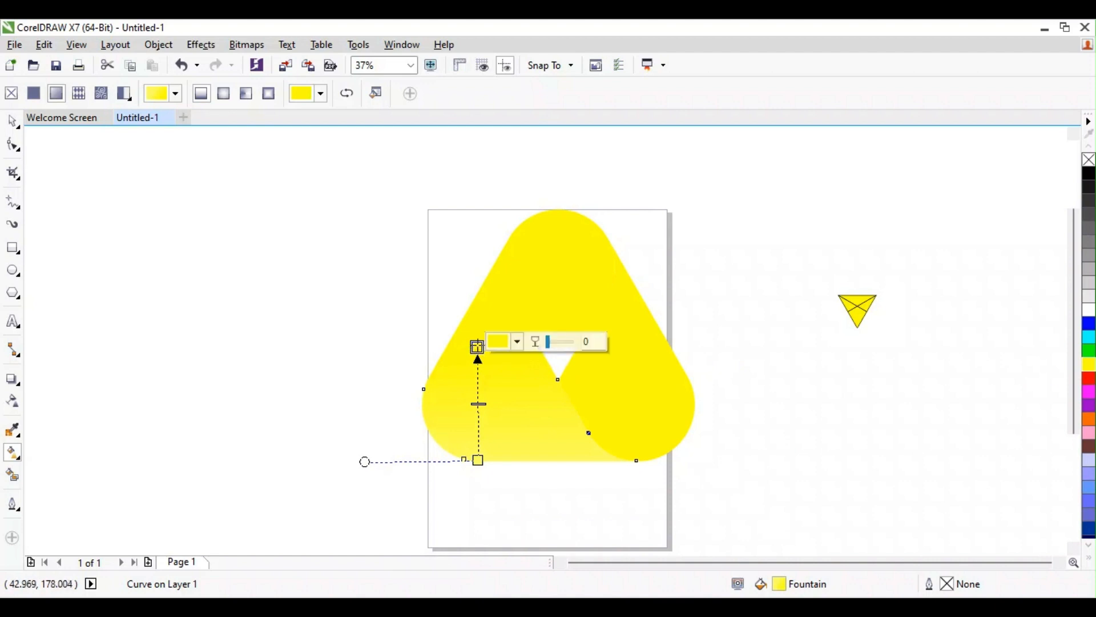
{"action": "left_click", "coordinate": [518, 342]}
{"action": "left_click_drag", "start_coordinate": [560, 434], "coordinate": [590, 469]}
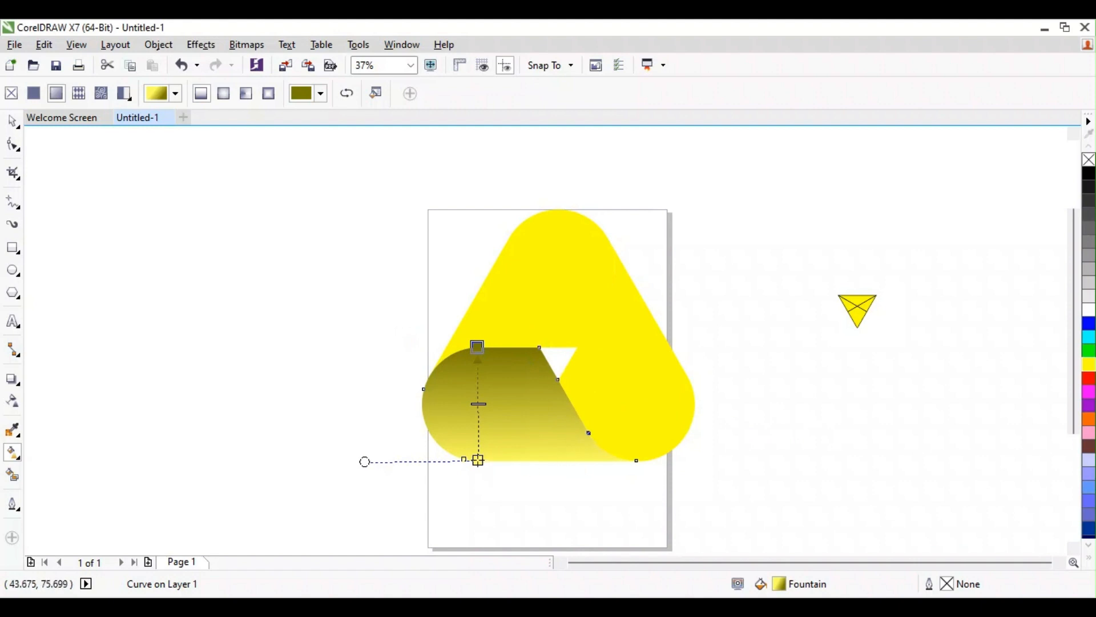
Set the bottom colour of the lower-left segment's gradient to a light violet-blue shade of blue
{"action": "left_click", "coordinate": [479, 460]}
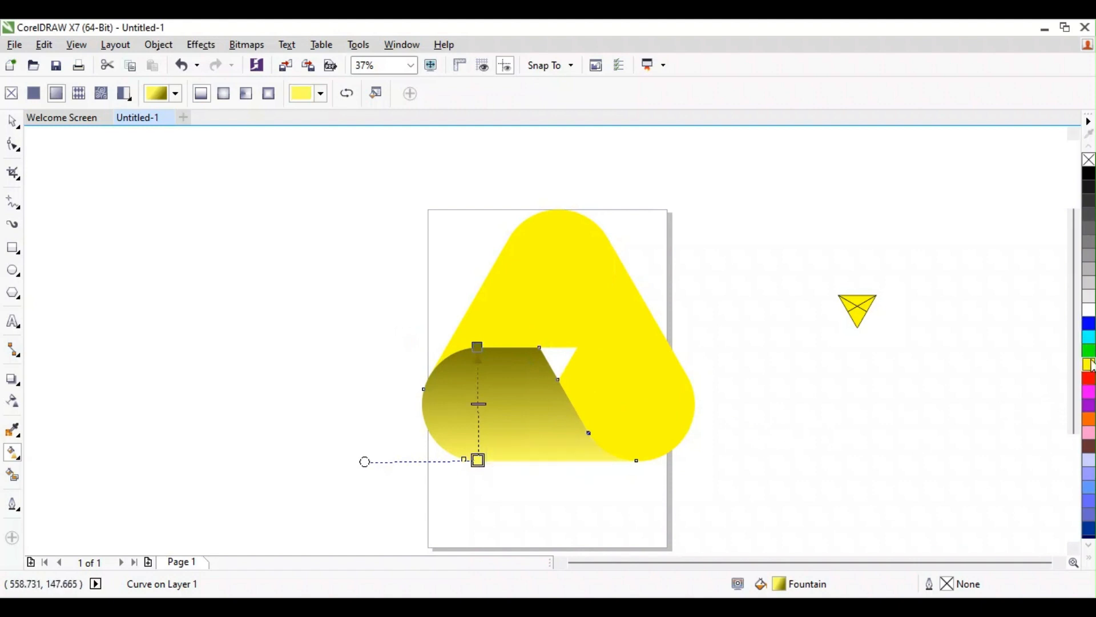
{"action": "left_click", "coordinate": [1089, 323]}
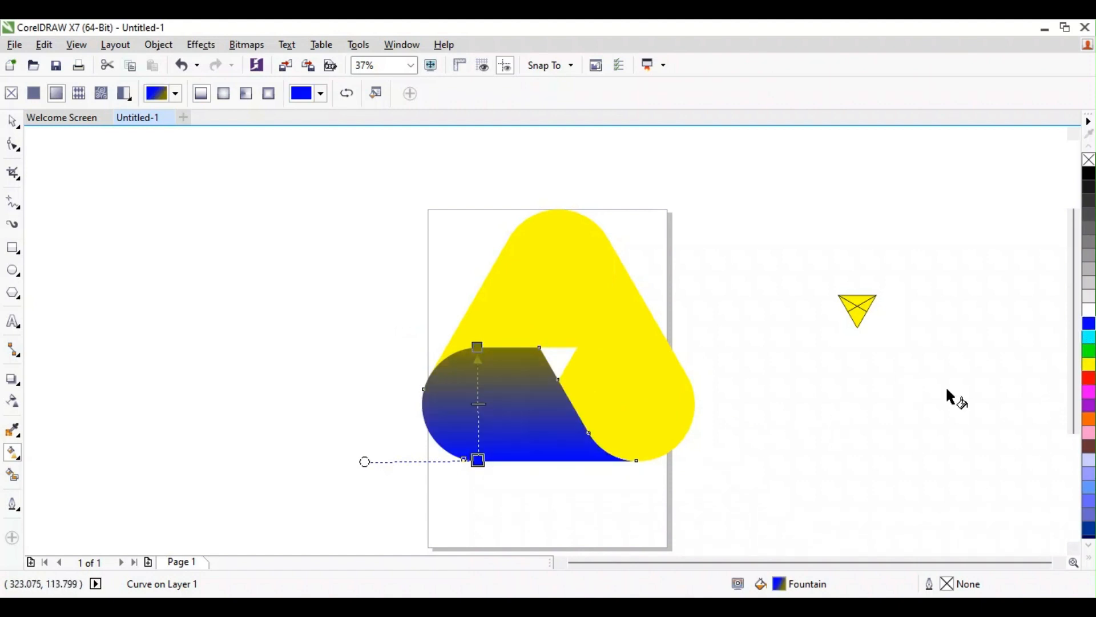
{"action": "left_click", "coordinate": [1091, 324]}
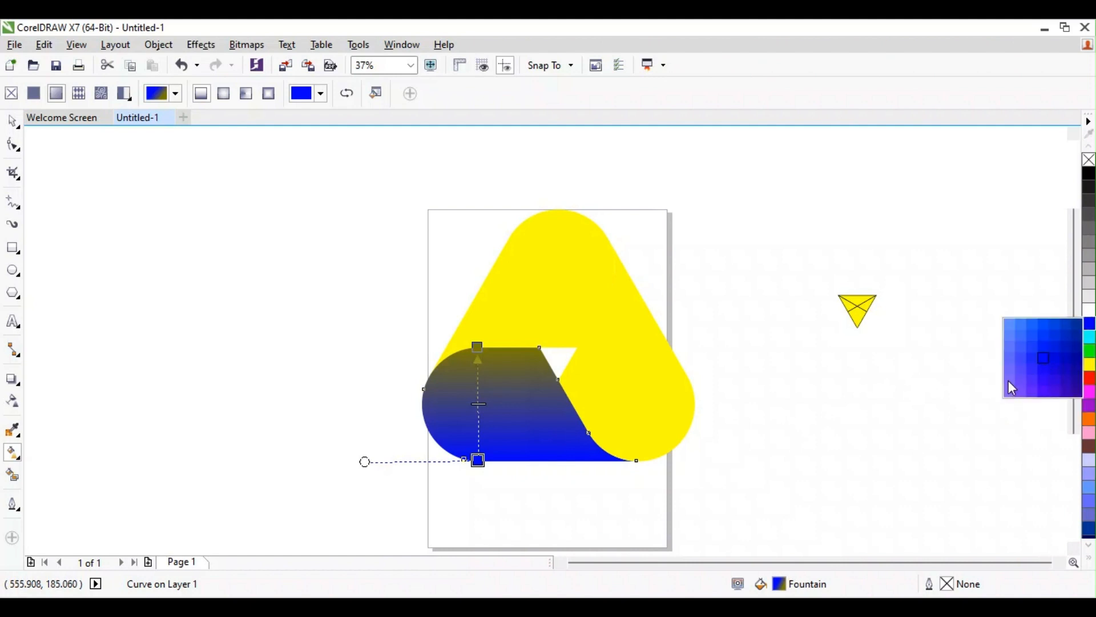
{"action": "left_click", "coordinate": [1013, 388]}
Set the top colour of the lower-left segment's gradient to blue and darken it to a very dark navy
{"action": "left_click", "coordinate": [477, 346]}
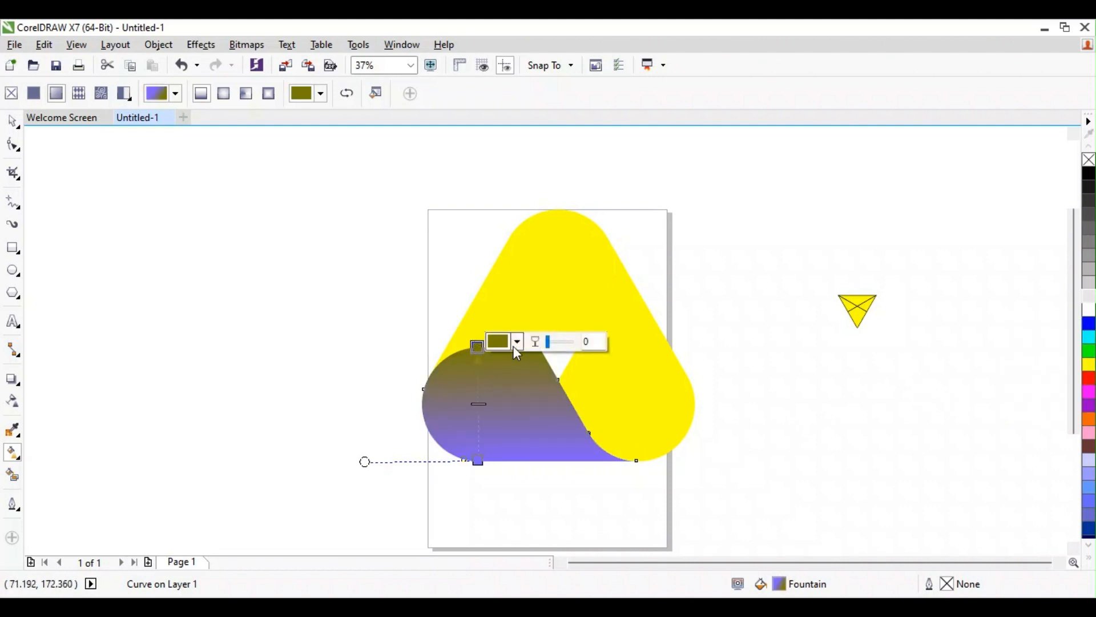
{"action": "left_click", "coordinate": [1088, 324]}
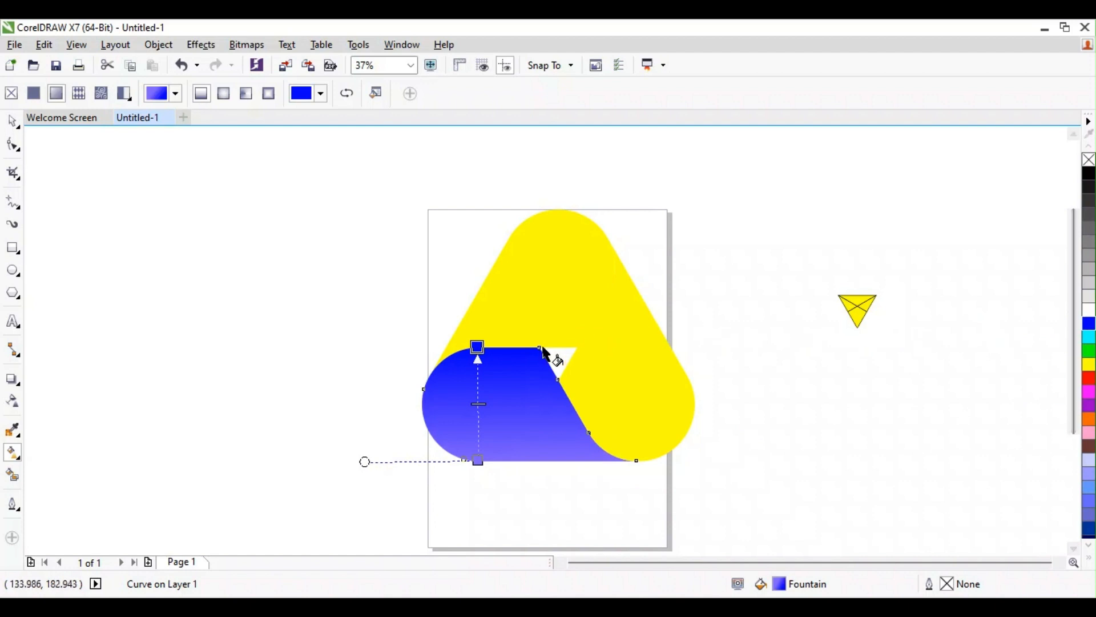
{"action": "left_click", "coordinate": [477, 346]}
{"action": "left_click", "coordinate": [517, 342]}
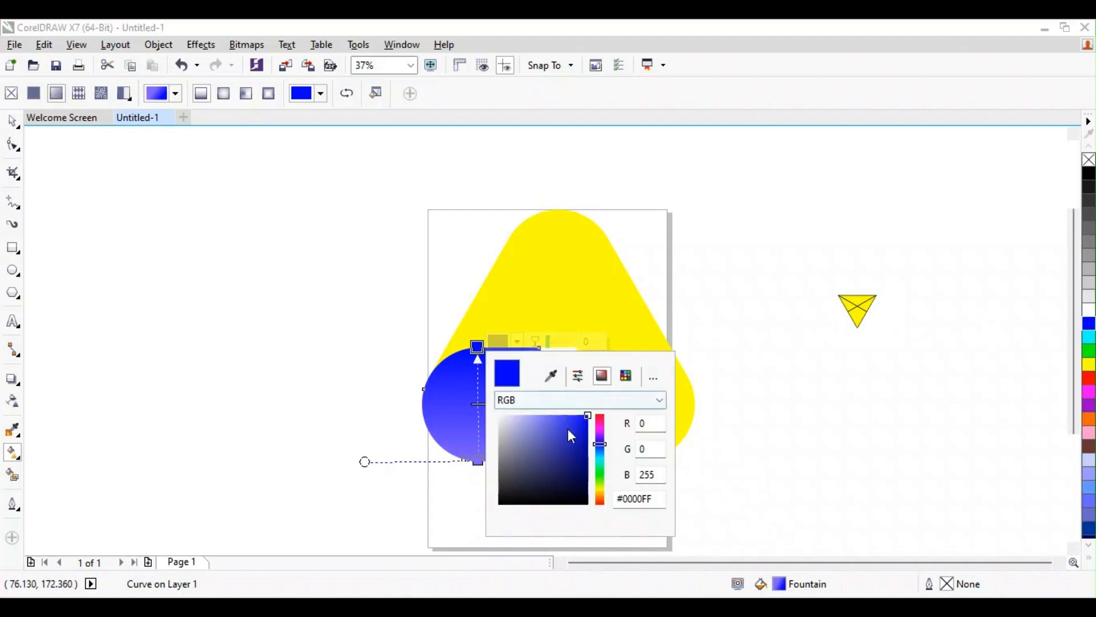
{"action": "left_click", "coordinate": [586, 458]}
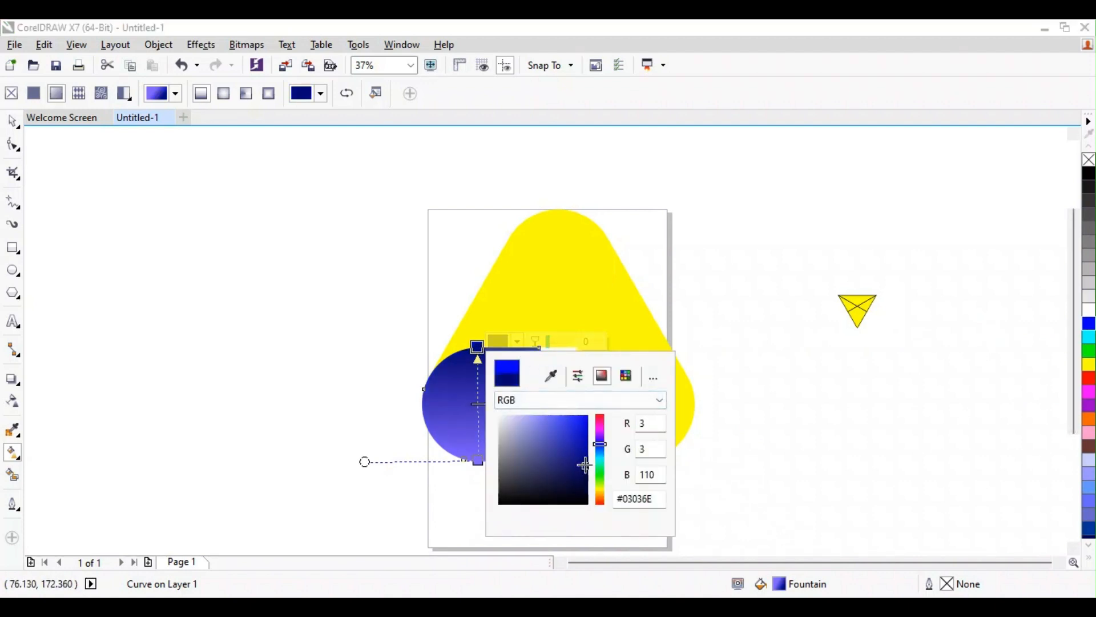
{"action": "left_click_drag", "start_coordinate": [585, 465], "coordinate": [588, 483]}
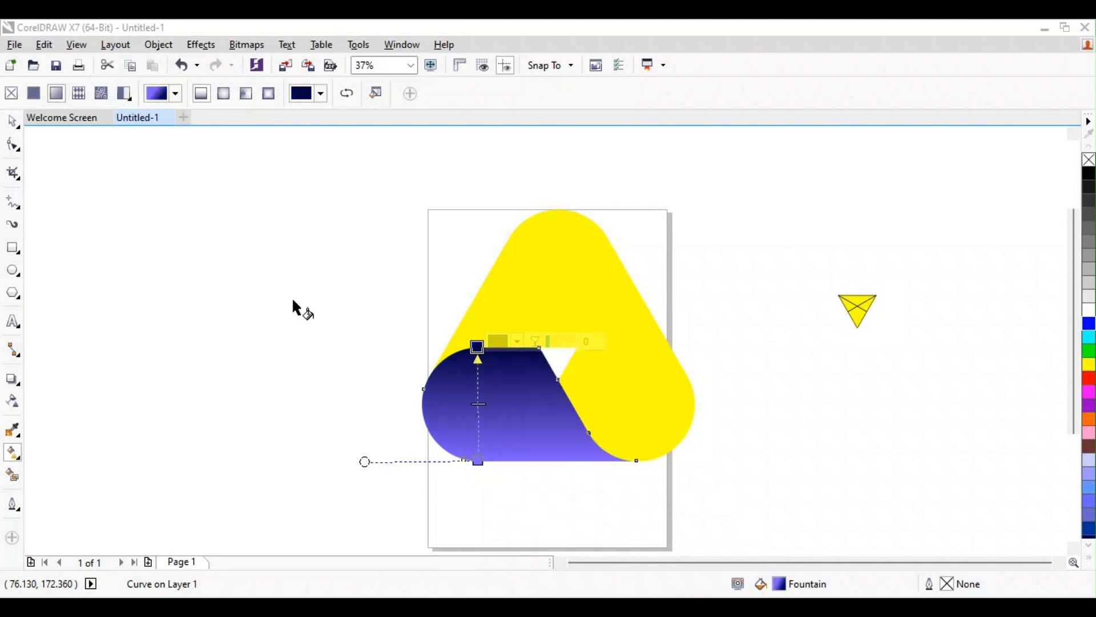
Copy only the fill property from the lower-left blue gradient segment to the top segment
{"action": "left_click", "coordinate": [13, 122]}
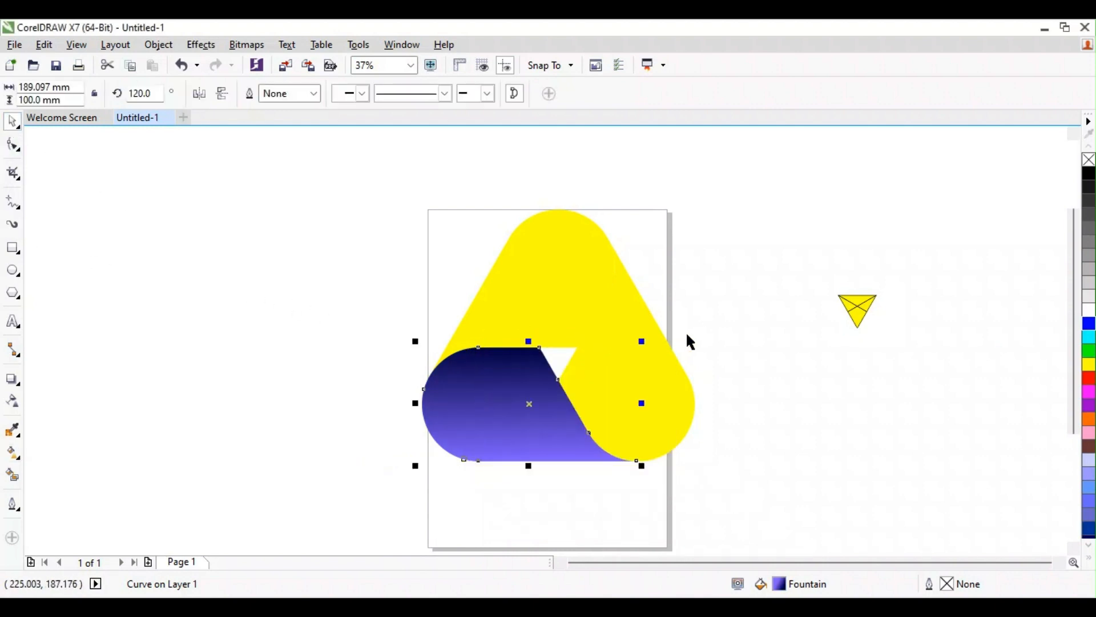
{"action": "left_click", "coordinate": [558, 284]}
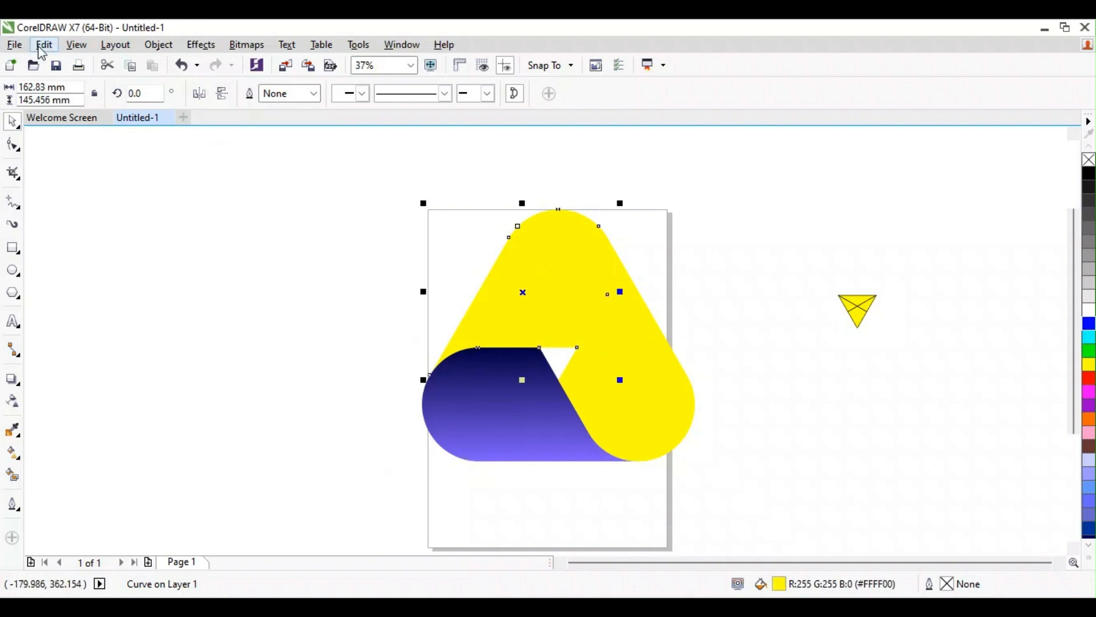
{"action": "left_click", "coordinate": [43, 46]}
{"action": "left_click", "coordinate": [103, 269]}
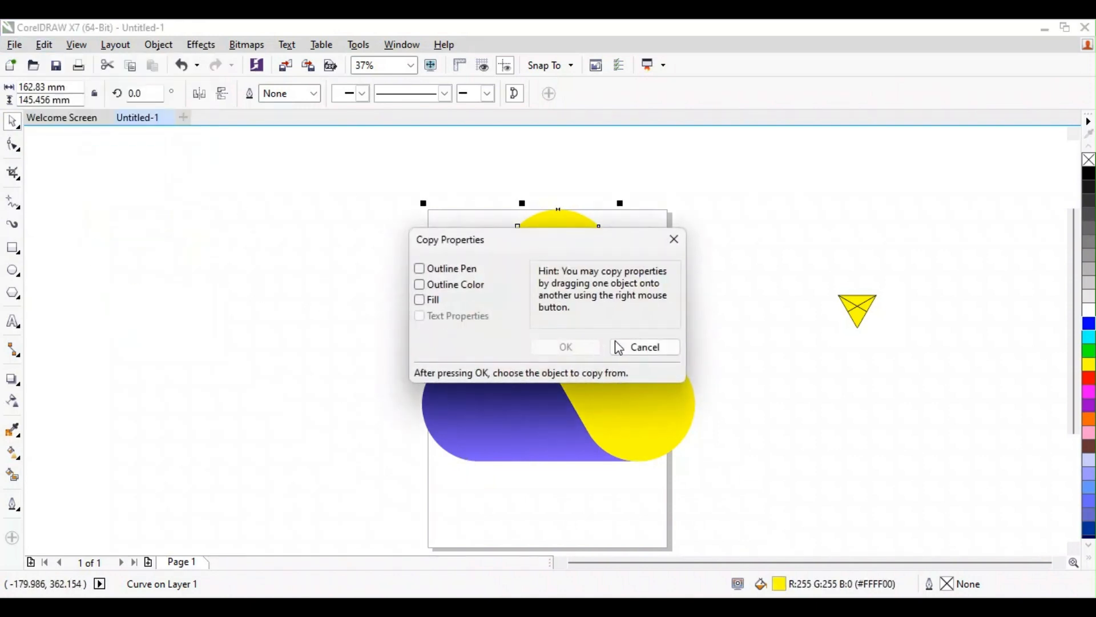
{"action": "left_click", "coordinate": [419, 300]}
{"action": "left_click", "coordinate": [565, 346]}
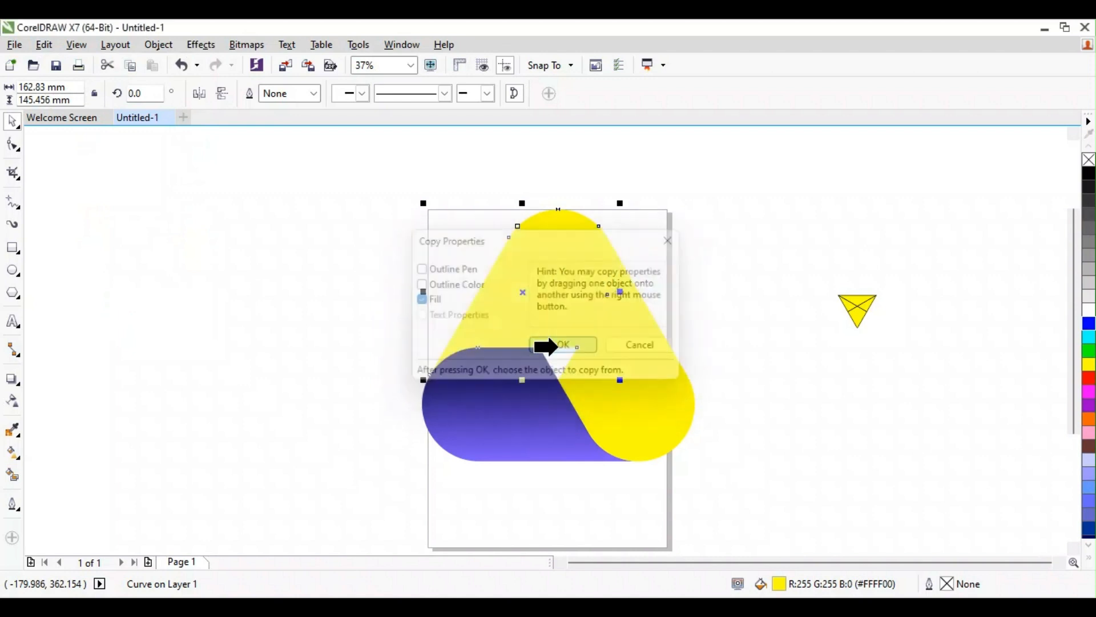
{"action": "left_click", "coordinate": [497, 394]}
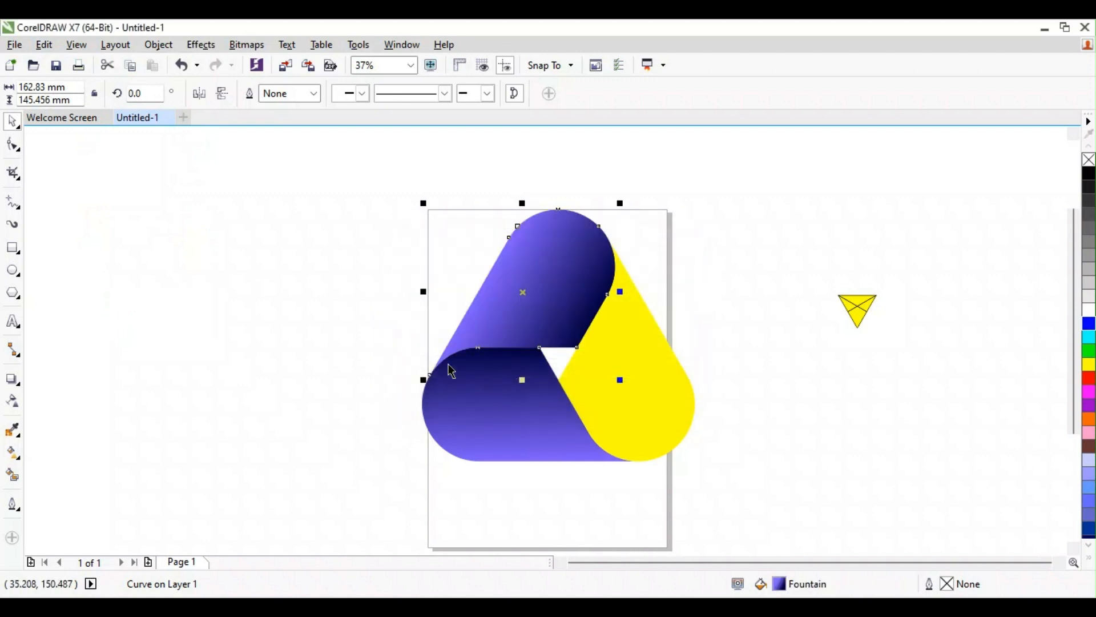
Copy the blue gradient fill from the top segment to the yellow right-hand segment
{"action": "left_click", "coordinate": [652, 392]}
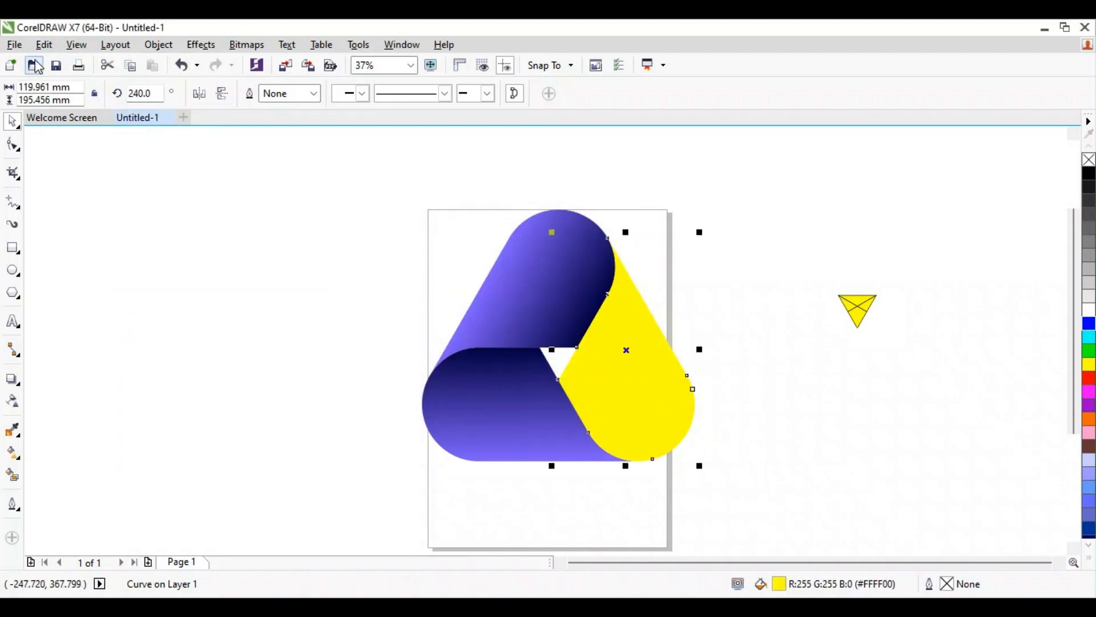
{"action": "left_click", "coordinate": [44, 45]}
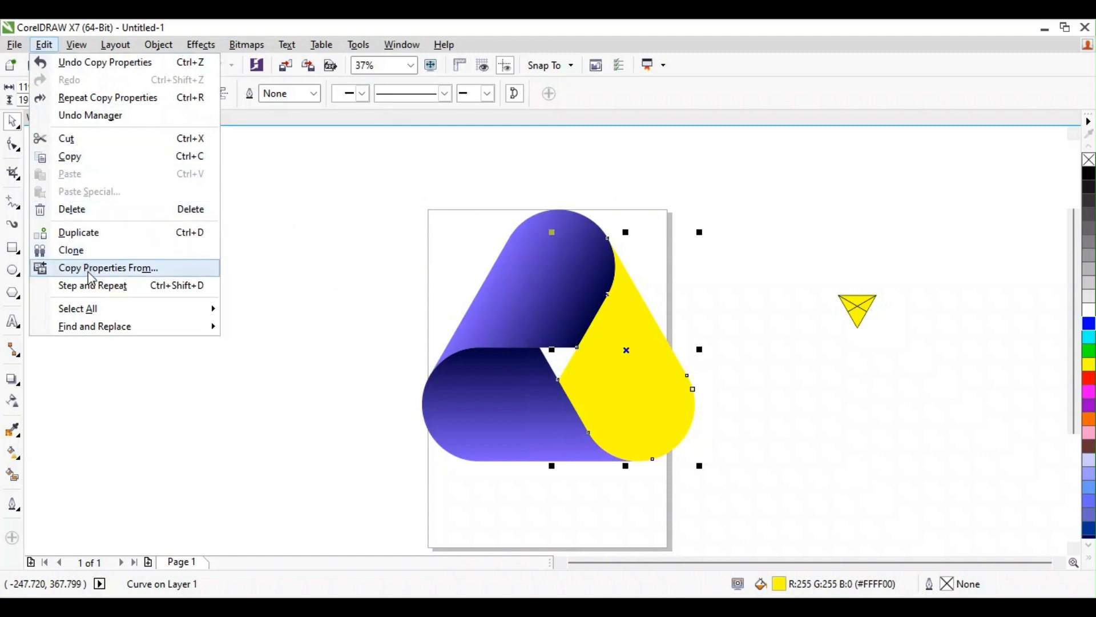
{"action": "left_click", "coordinate": [92, 268]}
{"action": "left_click", "coordinate": [556, 349]}
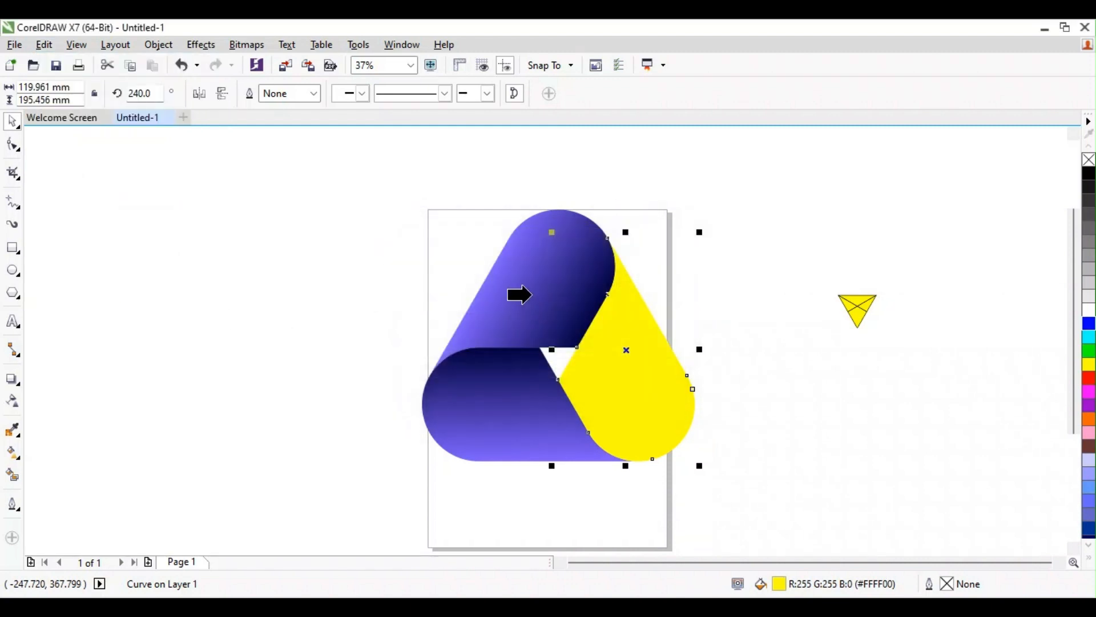
{"action": "left_click", "coordinate": [534, 301]}
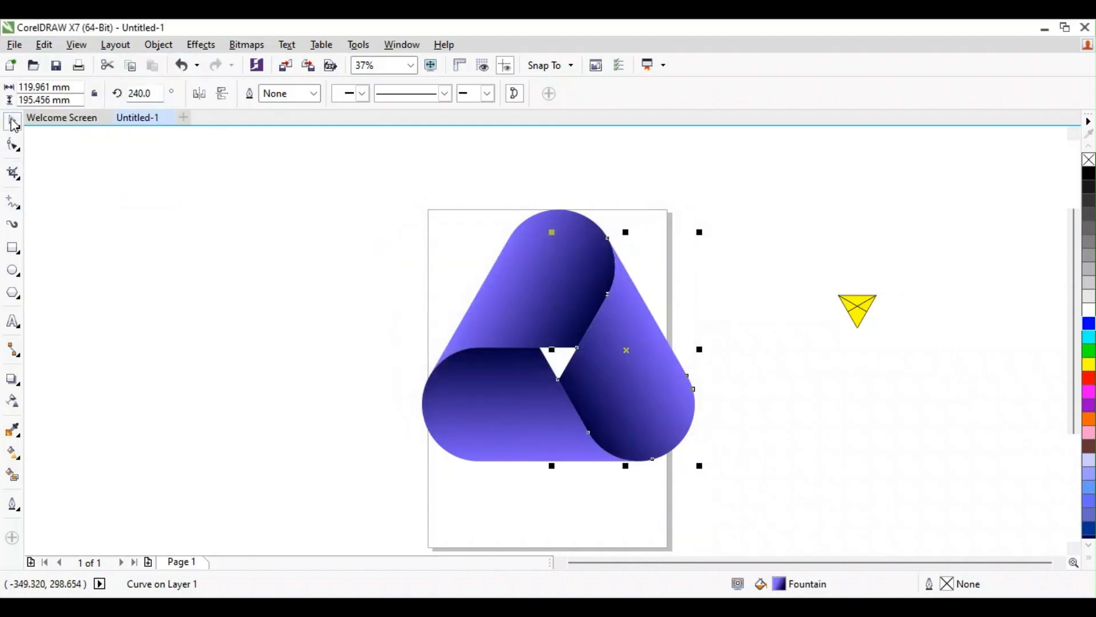
Delete the small yellow construction triangles lying outside the page
{"action": "left_click", "coordinate": [325, 230]}
{"action": "left_click_drag", "start_coordinate": [913, 347], "coordinate": [911, 348]}
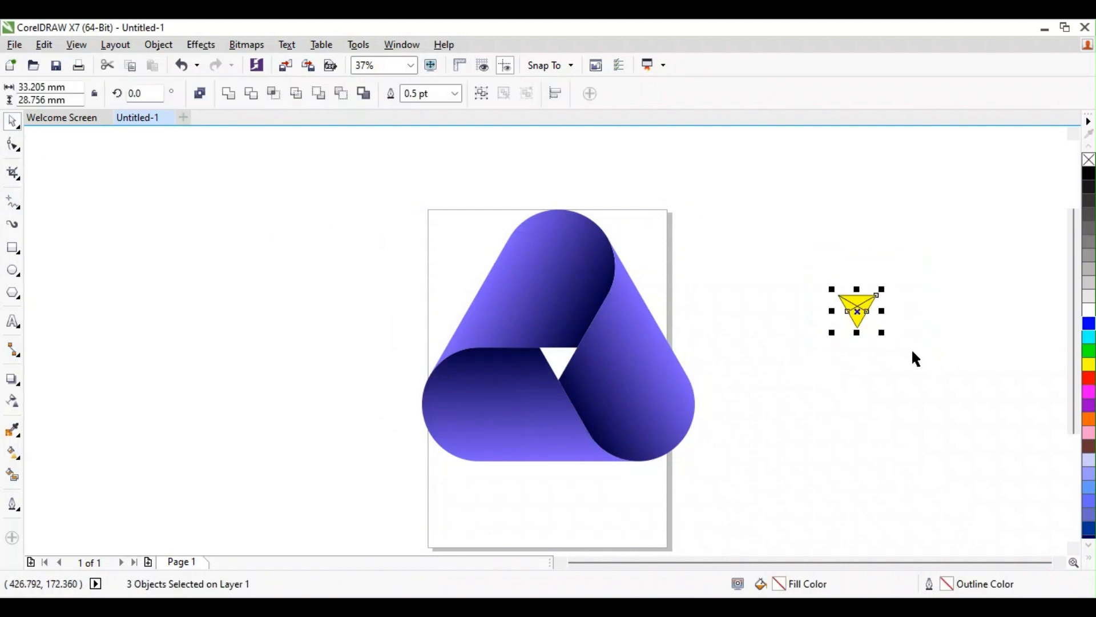
{"action": "key", "text": "Delete"}
Arrange two copies of the whole blue logo side by side, one left of the page and one over it
{"action": "left_click_drag", "start_coordinate": [371, 164], "coordinate": [775, 489]}
{"action": "left_click_drag", "start_coordinate": [561, 335], "coordinate": [619, 338]}
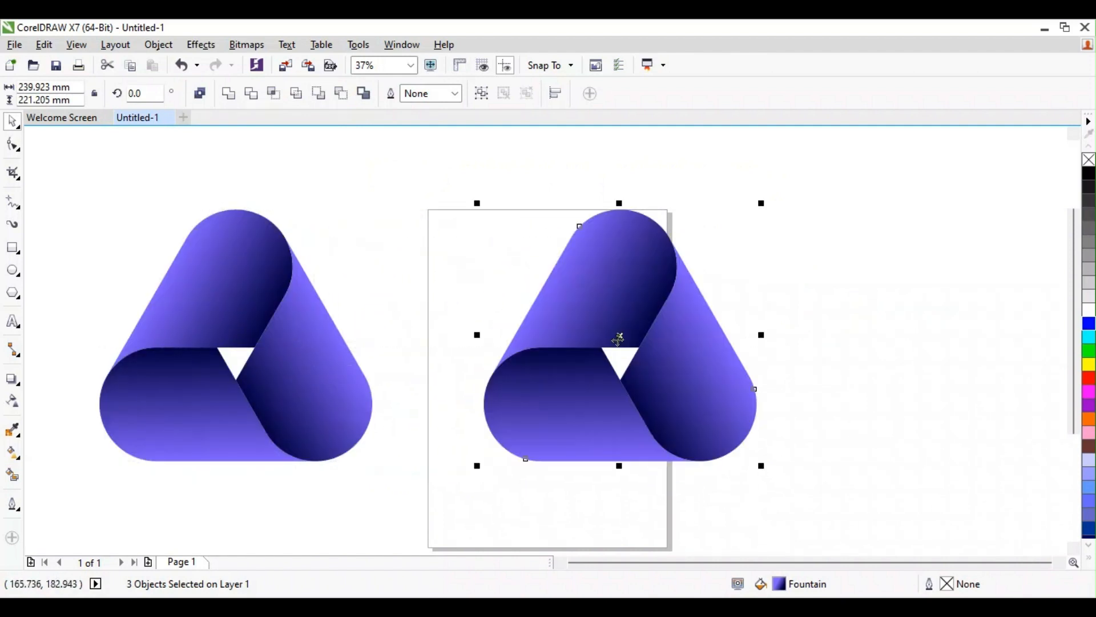
{"action": "left_click", "coordinate": [812, 311]}
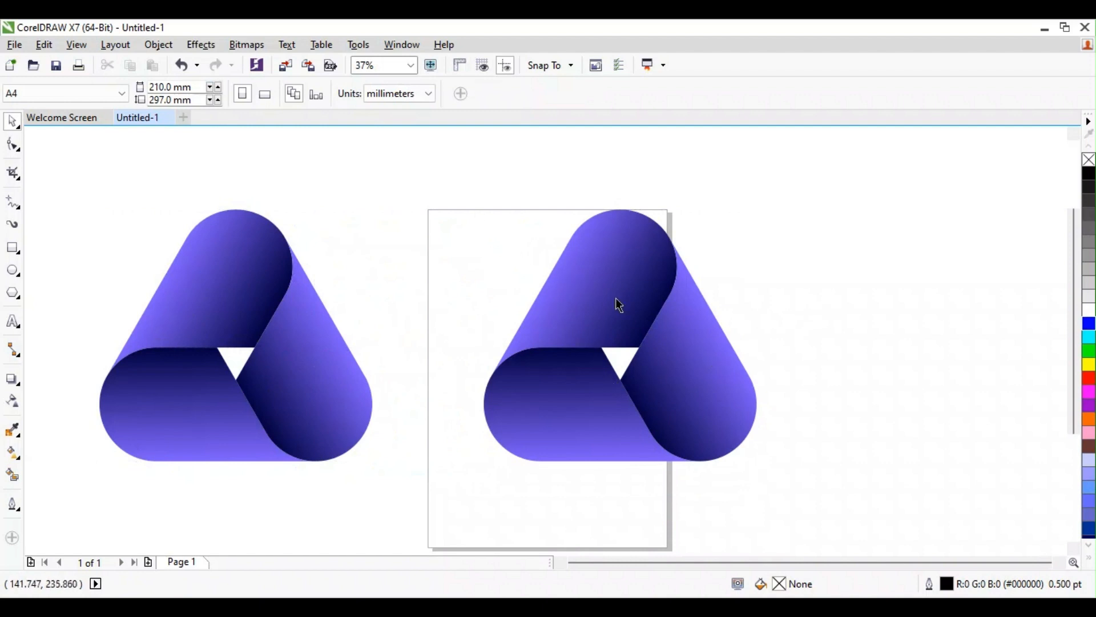
Set the bottom colour of the gradient in the right-hand logo's lower-left segment to a light yellowish shade of green
{"action": "left_click", "coordinate": [591, 403]}
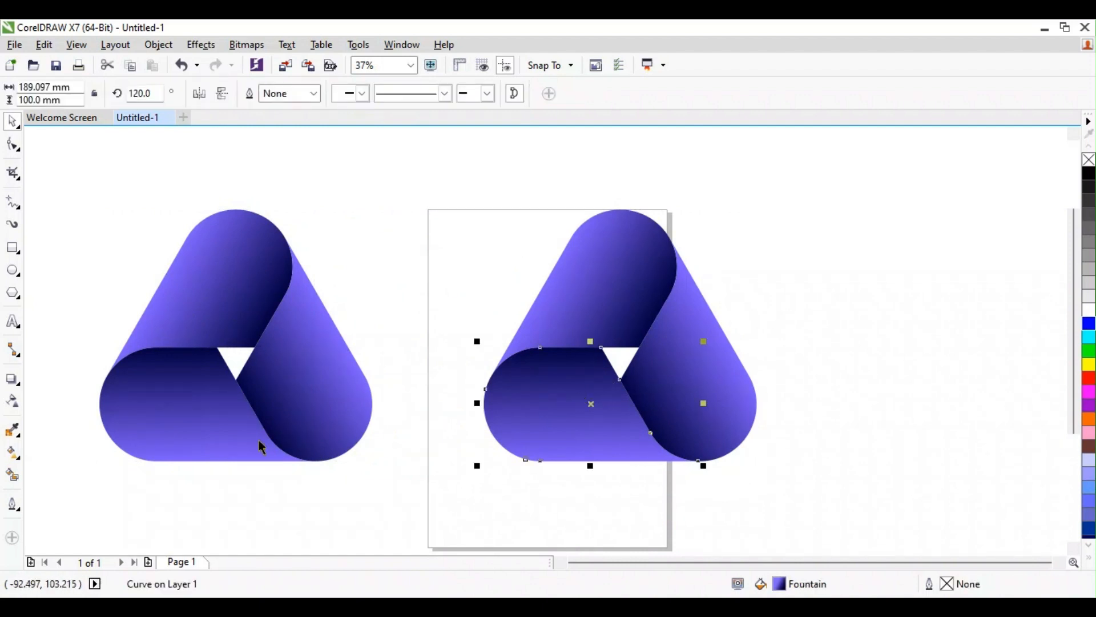
{"action": "left_click", "coordinate": [13, 452]}
{"action": "left_click", "coordinate": [537, 460]}
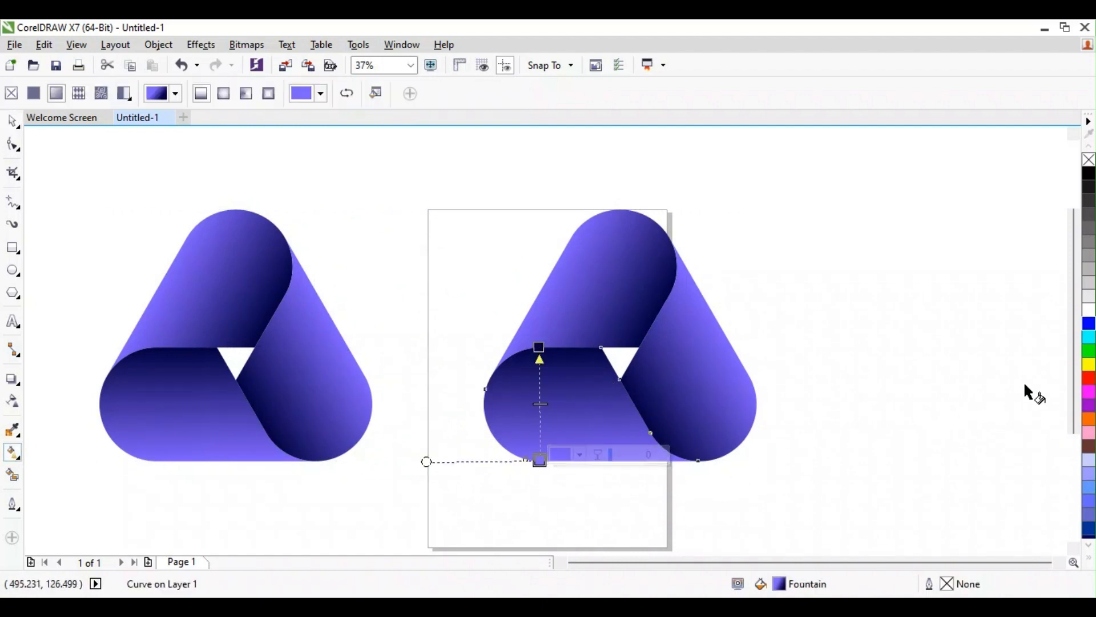
{"action": "left_click", "coordinate": [1091, 353]}
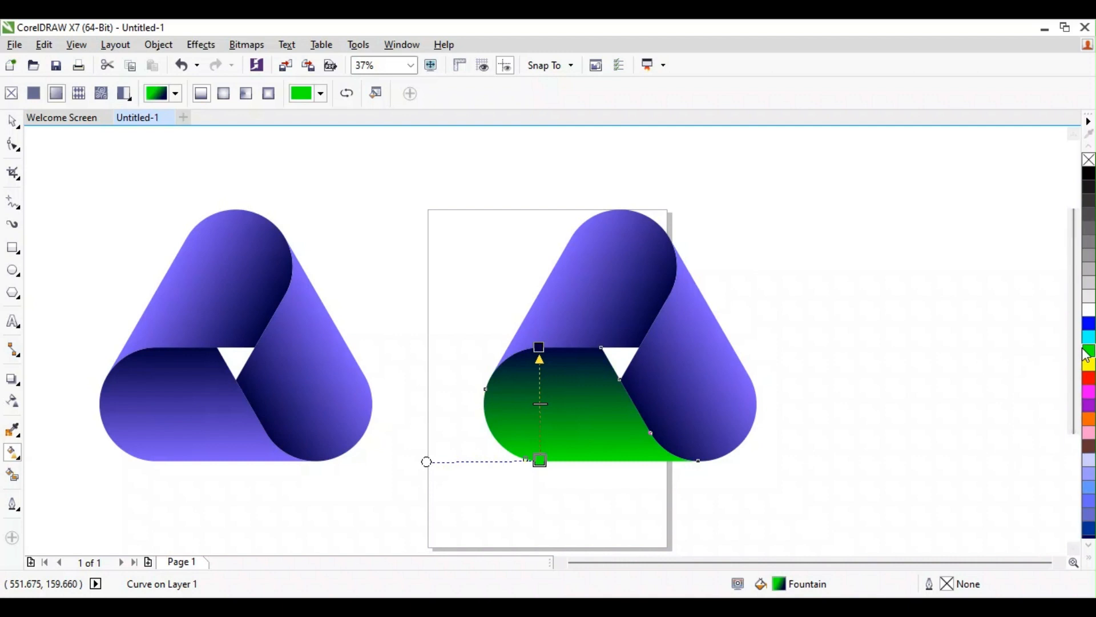
{"action": "mouse_move", "coordinate": [1083, 354]}
{"action": "left_mouse_down"}
{"action": "mouse_move", "coordinate": [1059, 388]}
{"action": "mouse_move", "coordinate": [1089, 356]}
{"action": "left_mouse_up"}
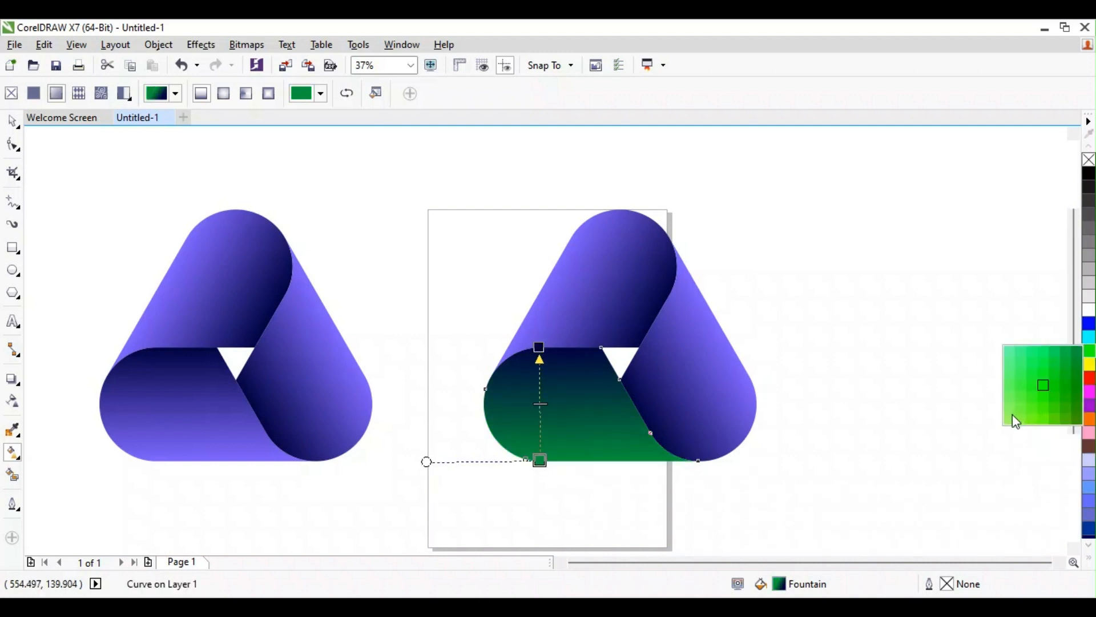
{"action": "left_click_drag", "start_coordinate": [1013, 423], "coordinate": [1009, 420]}
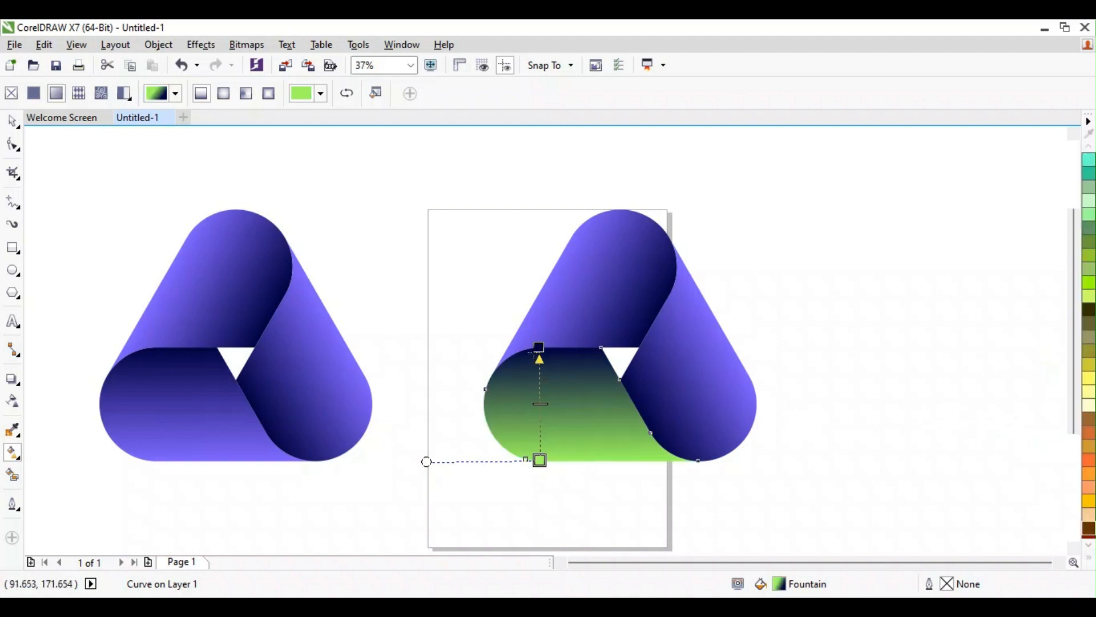
Set the top colour of that segment's gradient to green and darken it to a very dark green
{"action": "left_click", "coordinate": [539, 347]}
{"action": "scroll", "coordinate": [1091, 233], "scroll_direction": "up", "scroll_amount": 10}
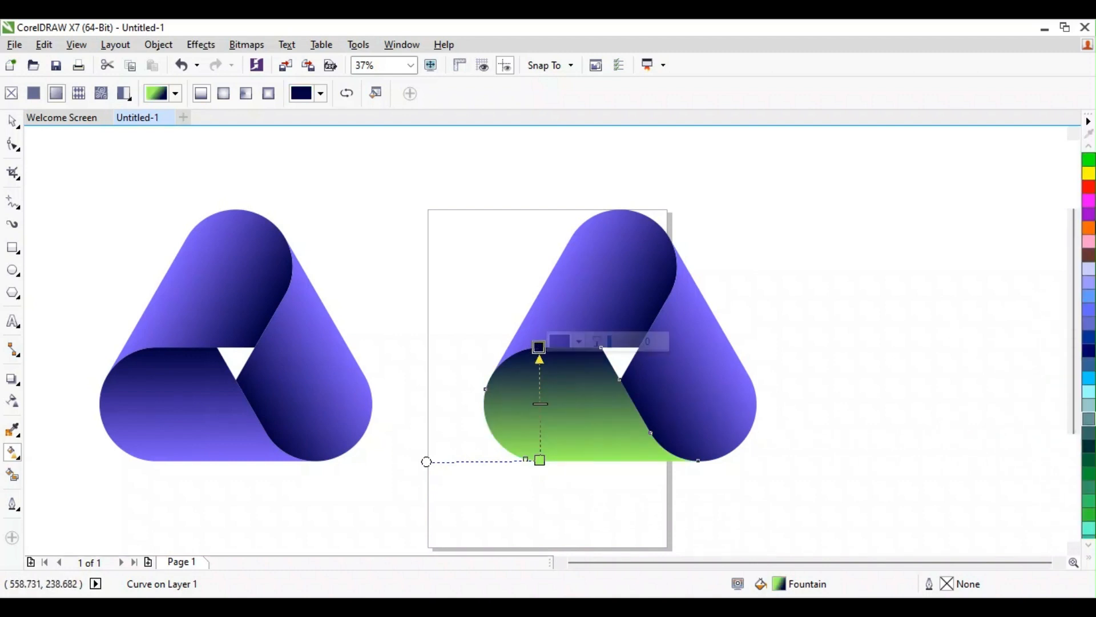
{"action": "left_click", "coordinate": [1089, 357]}
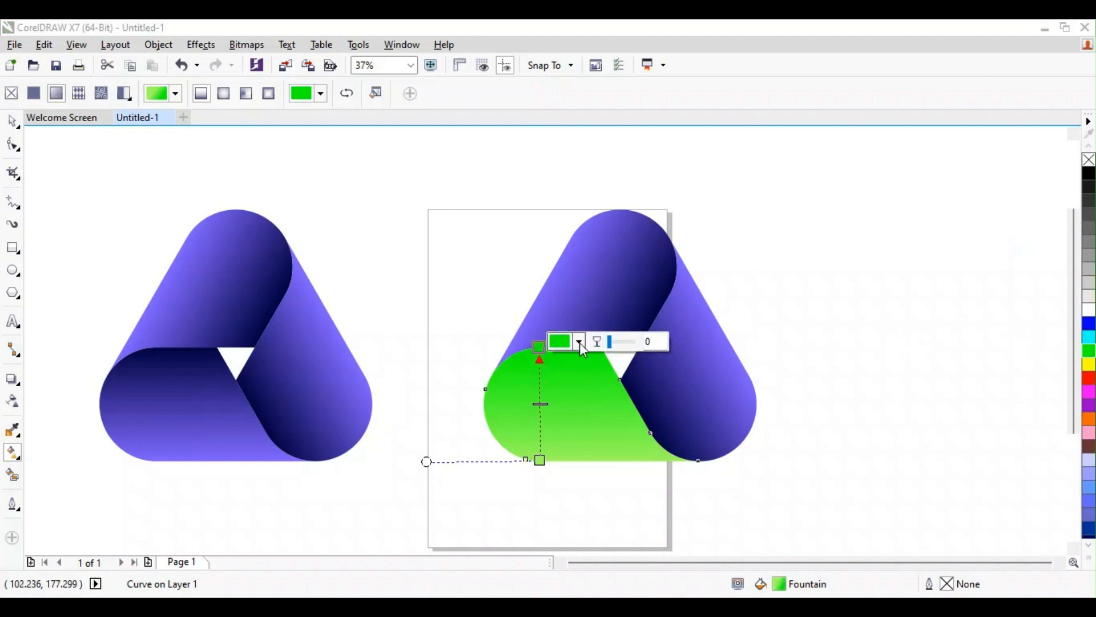
{"action": "left_click", "coordinate": [580, 342]}
{"action": "left_click_drag", "start_coordinate": [642, 448], "coordinate": [649, 479]}
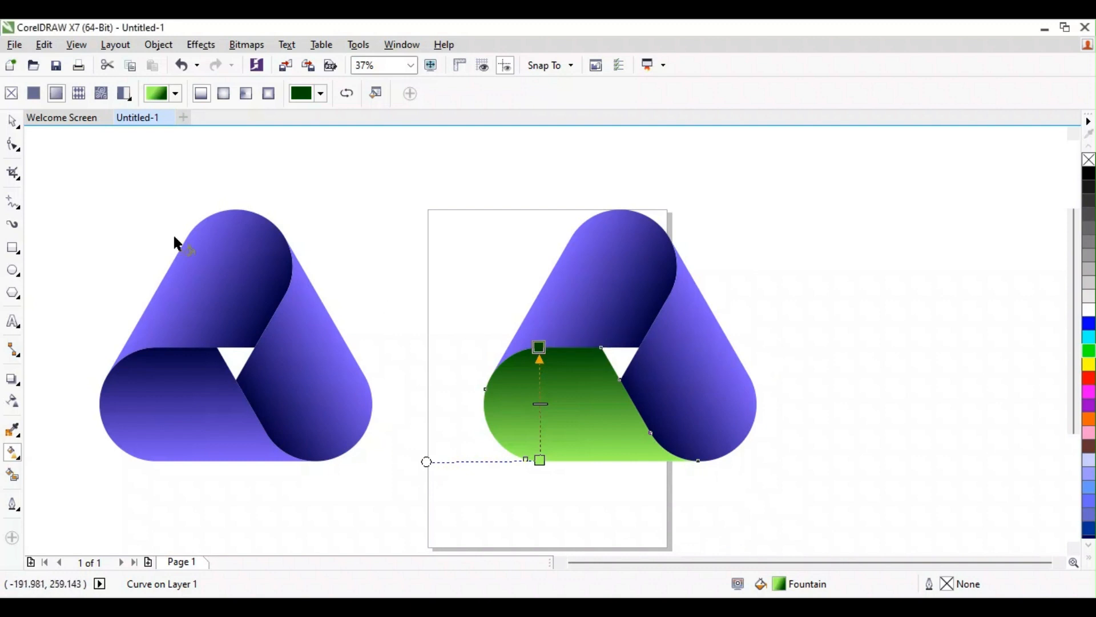
Copy the green gradient fill from the lower-left segment to the top segment of the right-hand logo
{"action": "left_click", "coordinate": [11, 121]}
{"action": "left_click", "coordinate": [572, 268]}
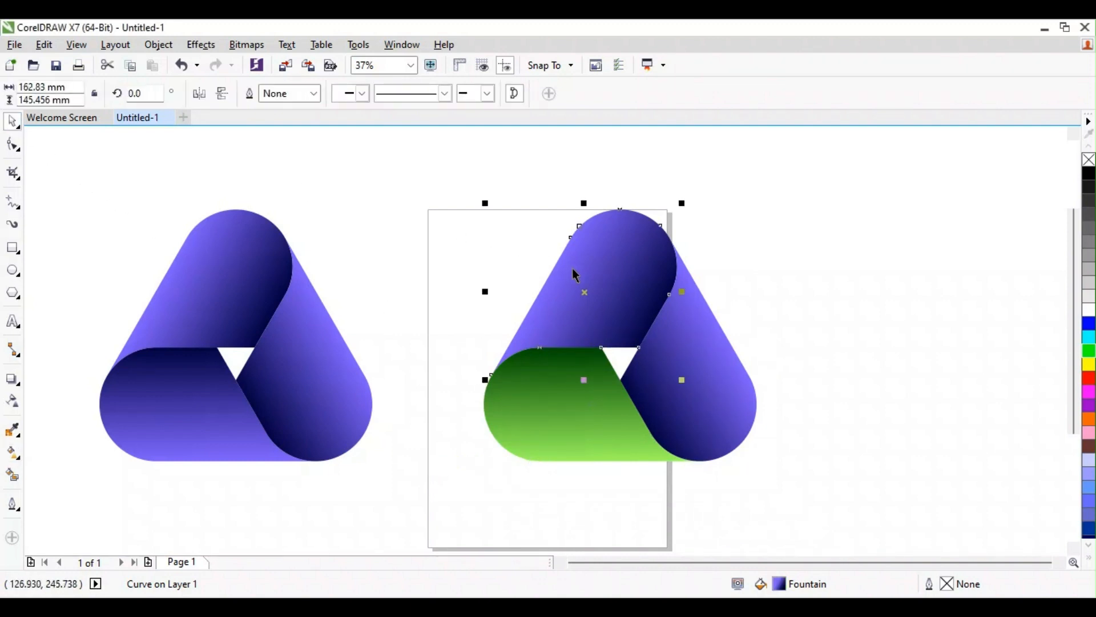
{"action": "left_click", "coordinate": [48, 48]}
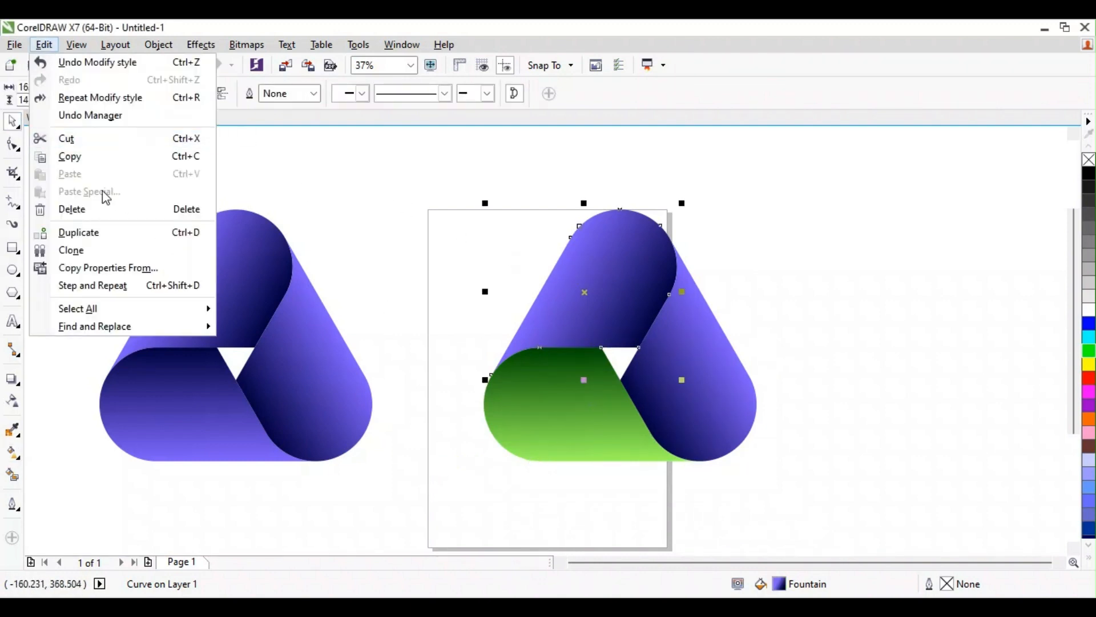
{"action": "left_click", "coordinate": [114, 267]}
{"action": "left_click", "coordinate": [537, 347]}
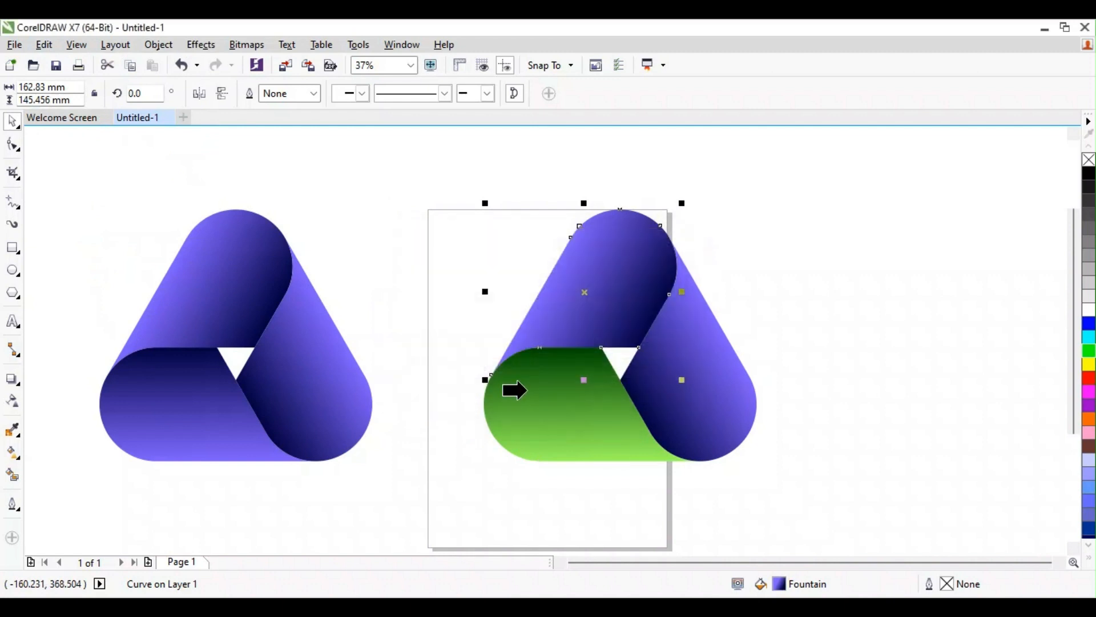
{"action": "left_click", "coordinate": [529, 406]}
Copy the green gradient fill from the lower-left segment to the remaining blue segment of the right-hand logo
{"action": "left_click", "coordinate": [725, 390]}
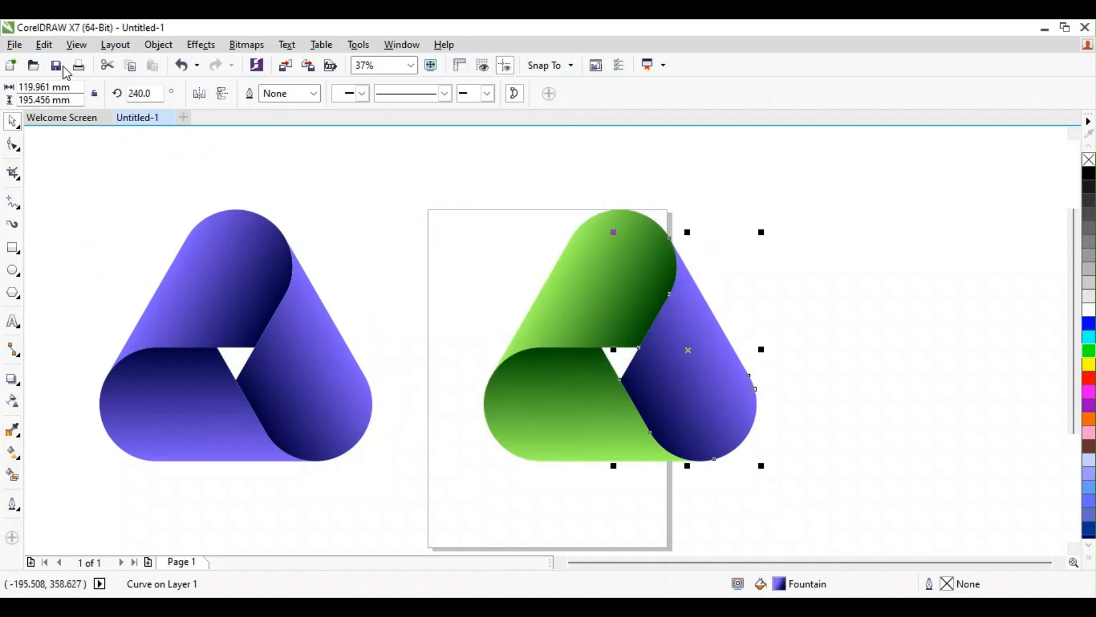
{"action": "left_click", "coordinate": [48, 48]}
{"action": "left_click", "coordinate": [114, 267]}
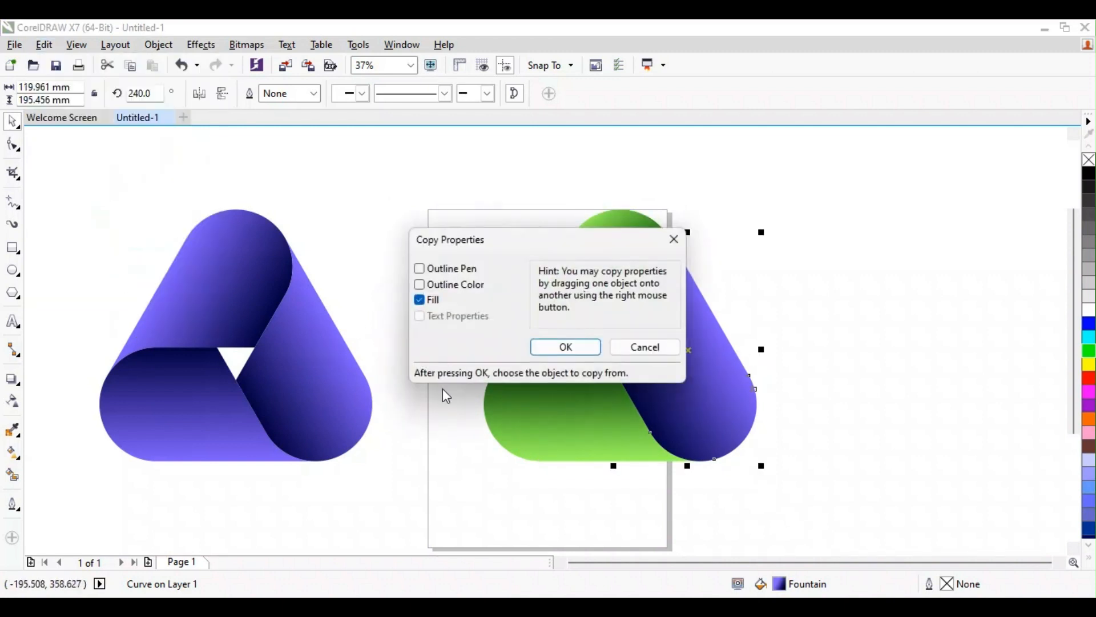
{"action": "left_click", "coordinate": [536, 350]}
{"action": "left_click", "coordinate": [542, 418]}
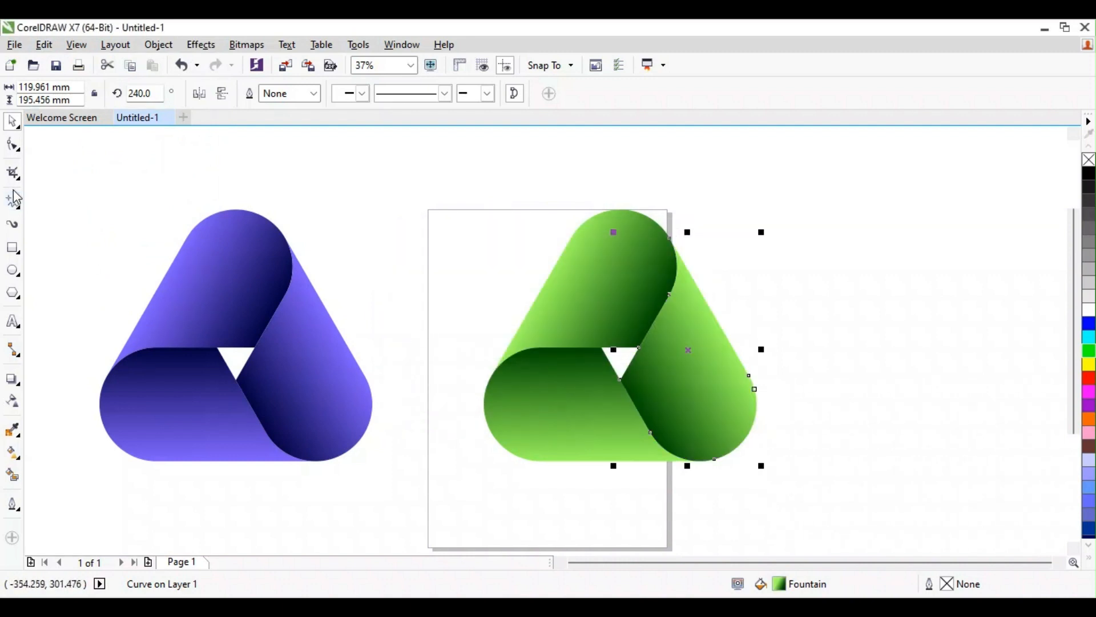
{"action": "left_click", "coordinate": [221, 160]}
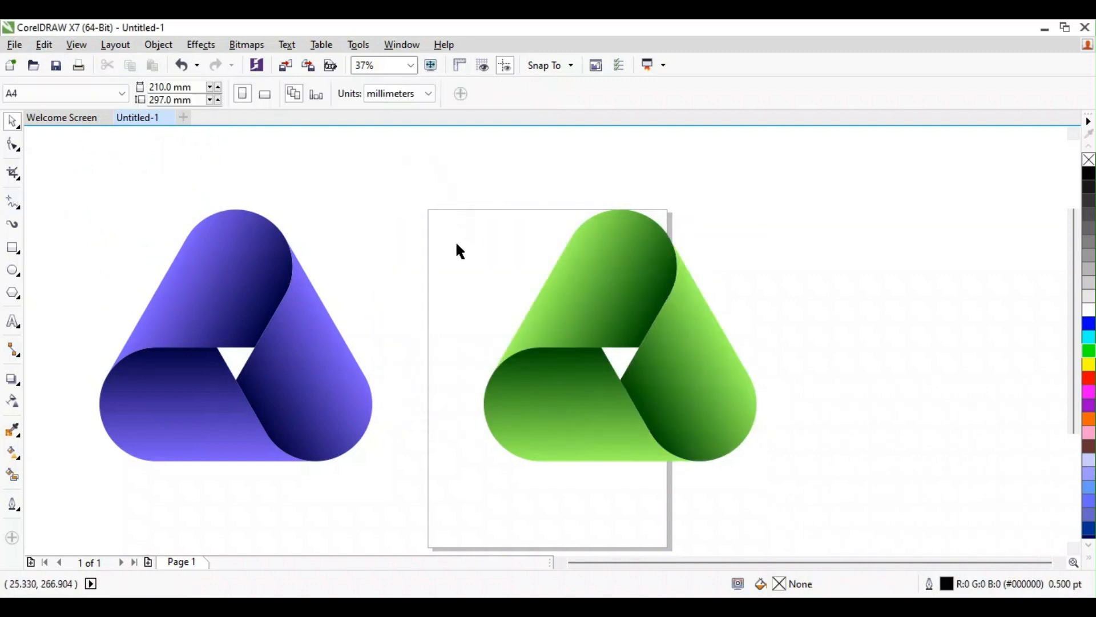
Move the whole green logo horizontally closer to the blue logo
{"action": "left_click_drag", "start_coordinate": [496, 217], "coordinate": [794, 542]}
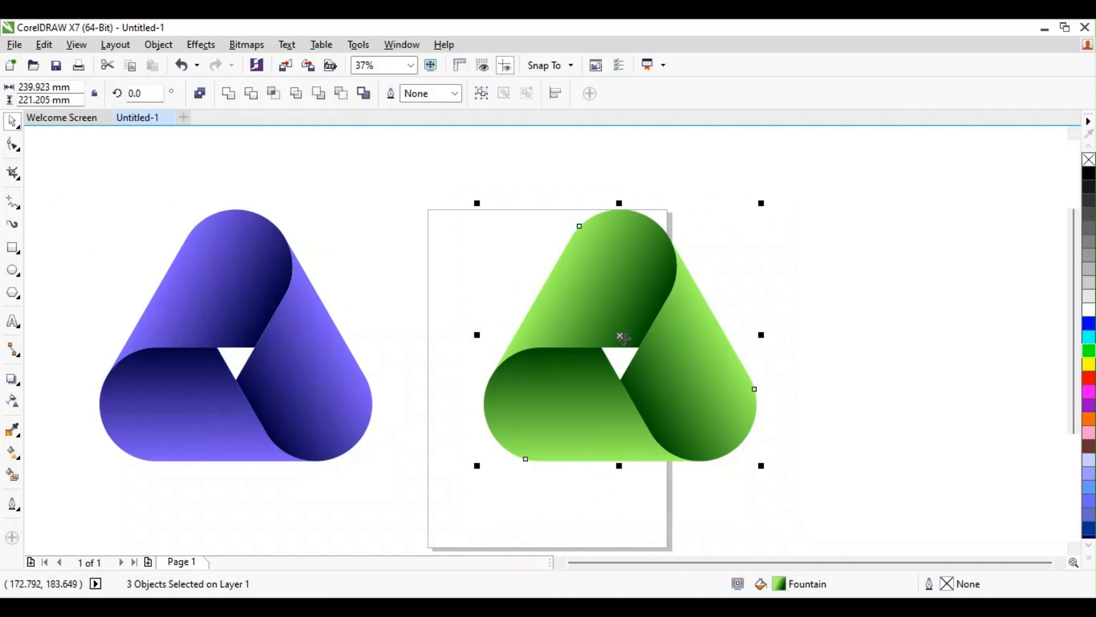
{"action": "left_click_drag", "start_coordinate": [615, 345], "coordinate": [545, 343]}
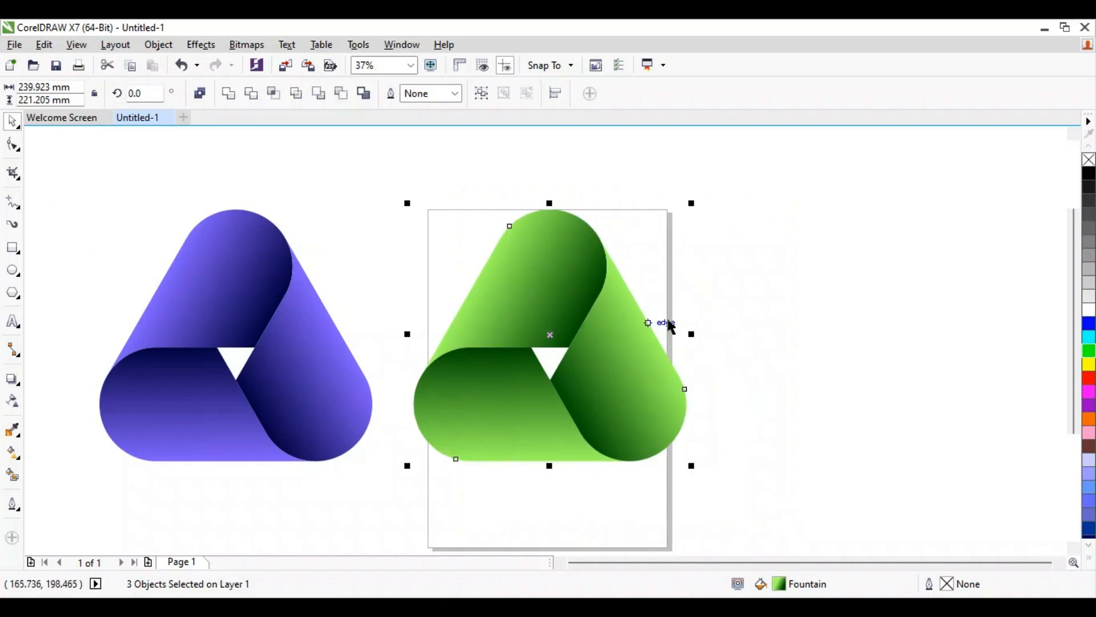
{"action": "key", "text": "Escape"}
Duplicate the whole green logo and place the copy to its right in the same row
{"action": "left_click_drag", "start_coordinate": [400, 182], "coordinate": [712, 501]}
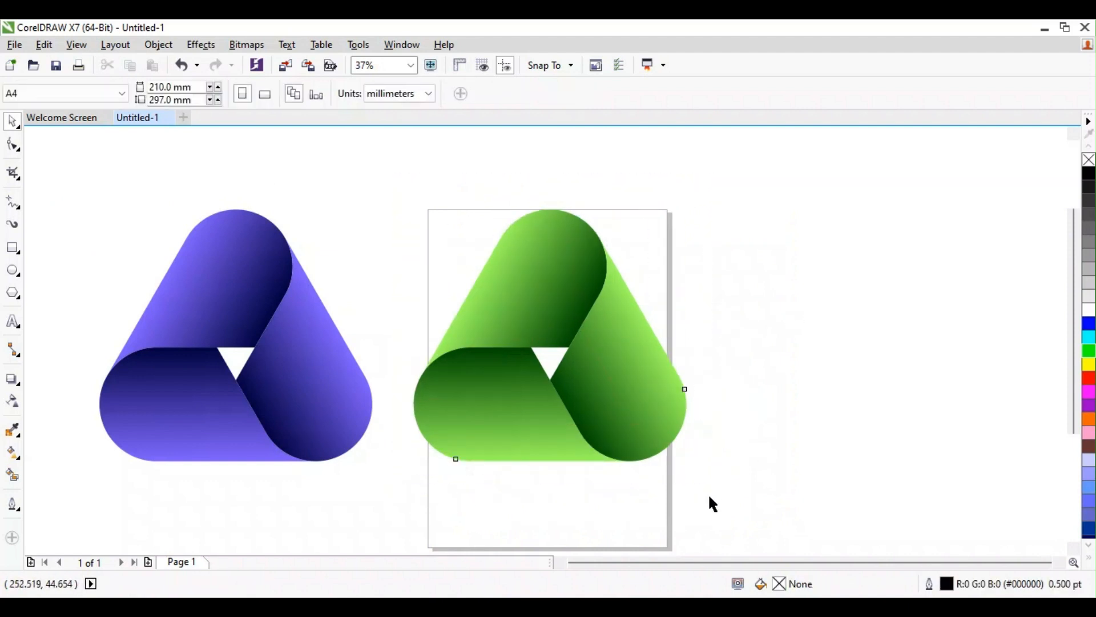
{"action": "left_click_drag", "start_coordinate": [550, 337], "coordinate": [855, 326]}
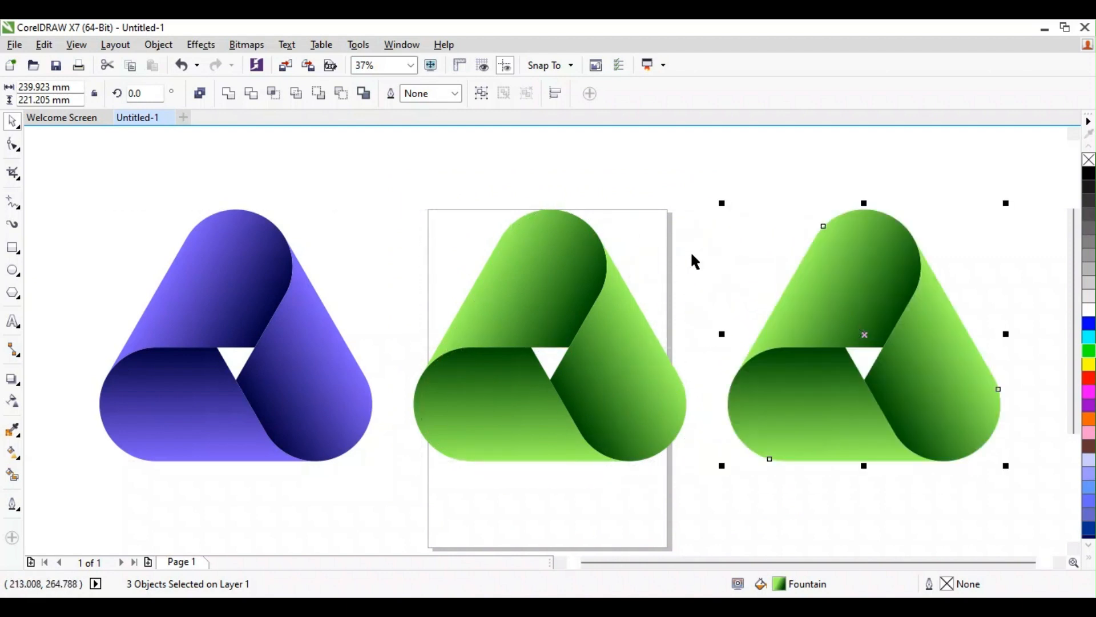
{"action": "left_click", "coordinate": [768, 346]}
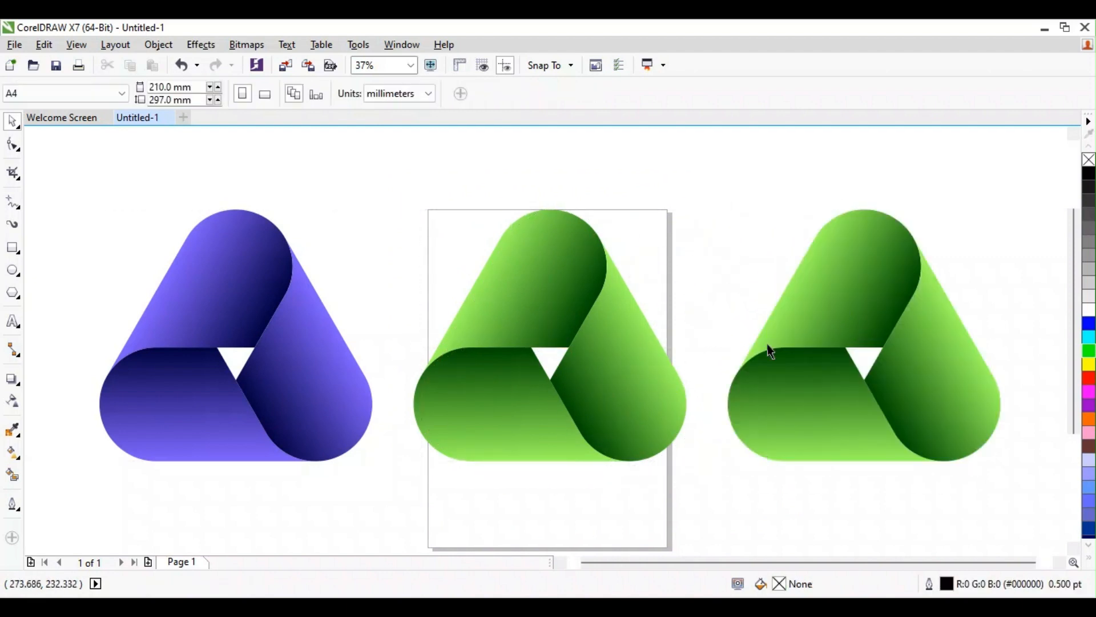
Set the bottom colour of the gradient in the third logo's lower-left segment to a light shade of orange
{"action": "left_click", "coordinate": [13, 454]}
{"action": "left_click", "coordinate": [784, 460]}
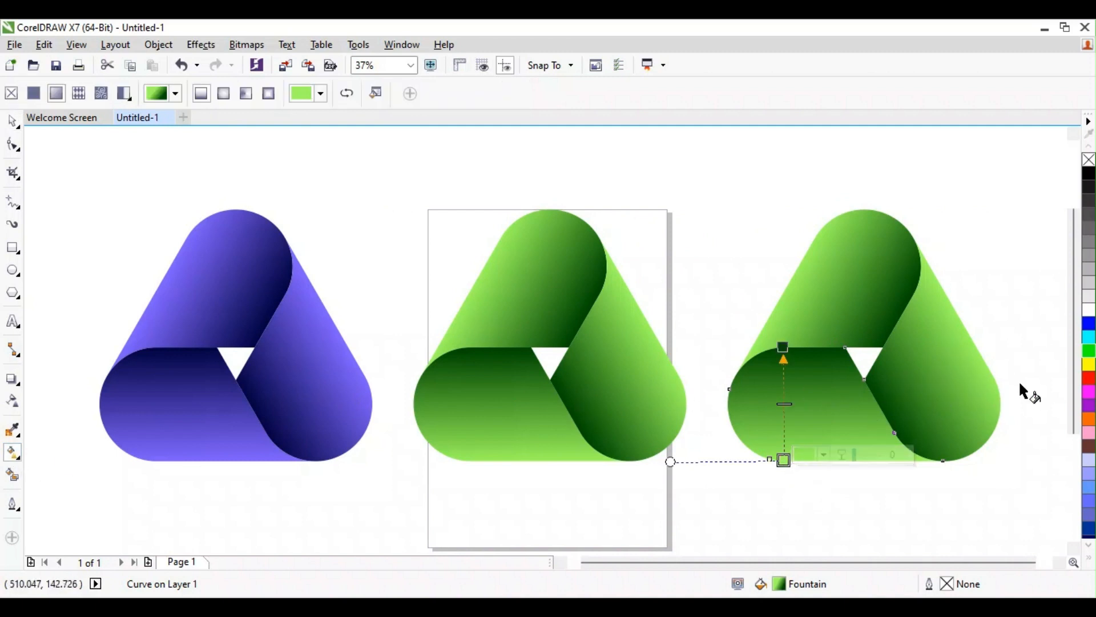
{"action": "left_click", "coordinate": [1090, 419]}
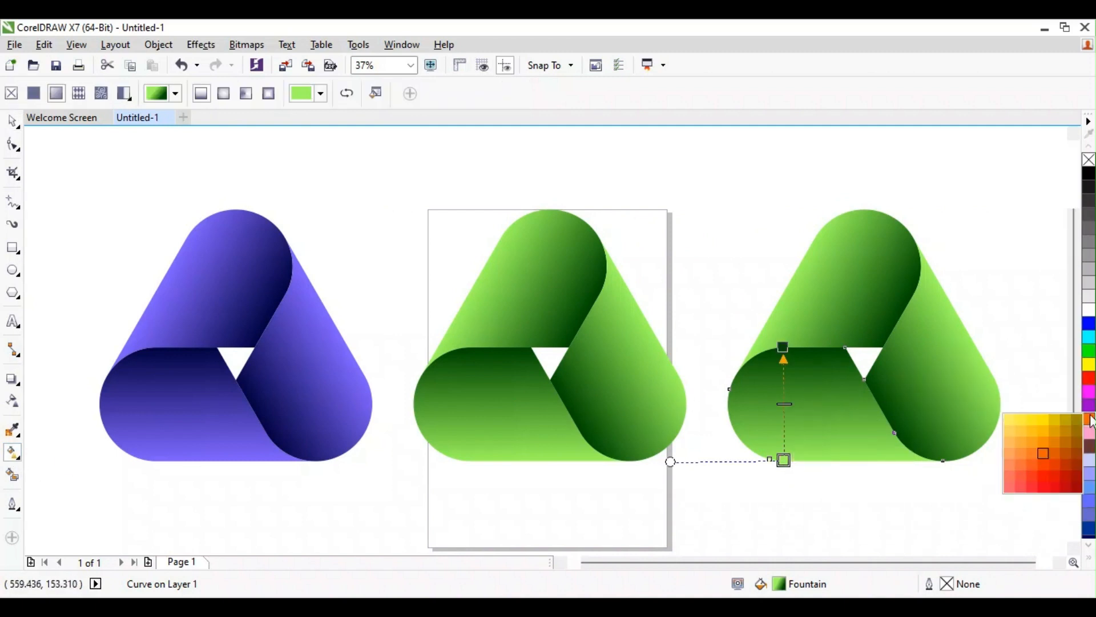
{"action": "left_click", "coordinate": [1020, 456]}
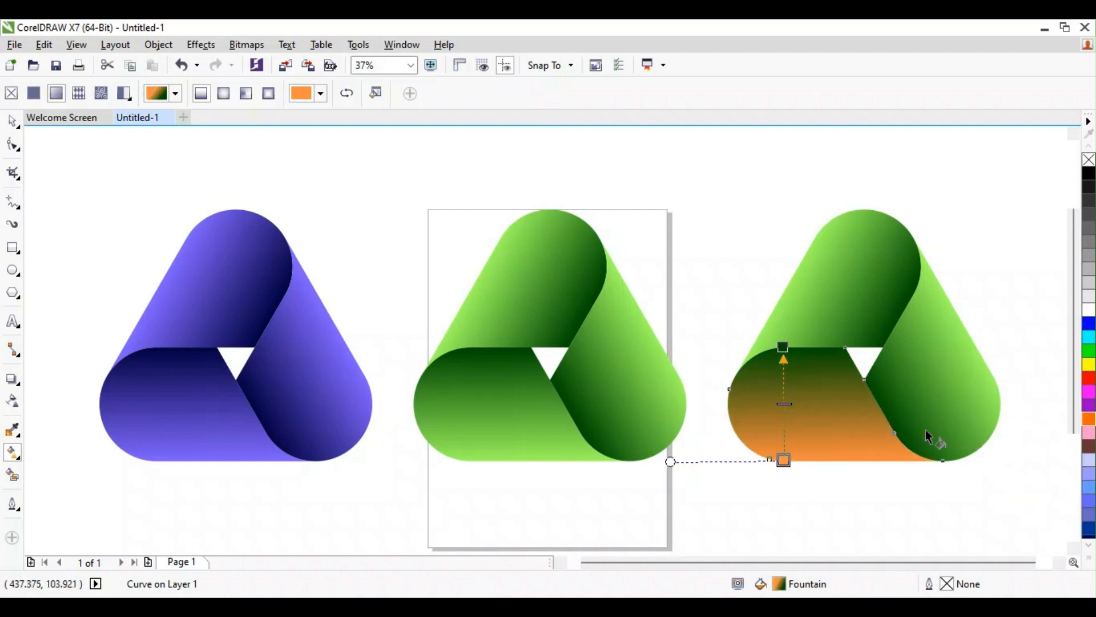
Set the gradient of the third logo's lower-left segment to light coral red at the bottom and dark brown #702D00 at the top
{"action": "left_click", "coordinate": [1091, 420]}
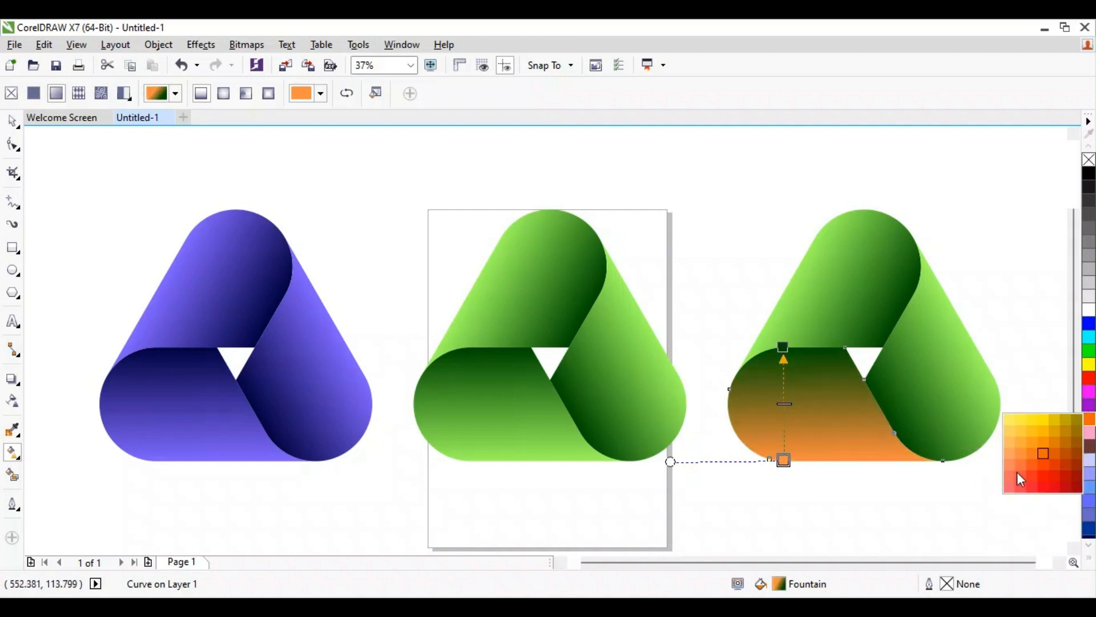
{"action": "left_click", "coordinate": [1015, 488]}
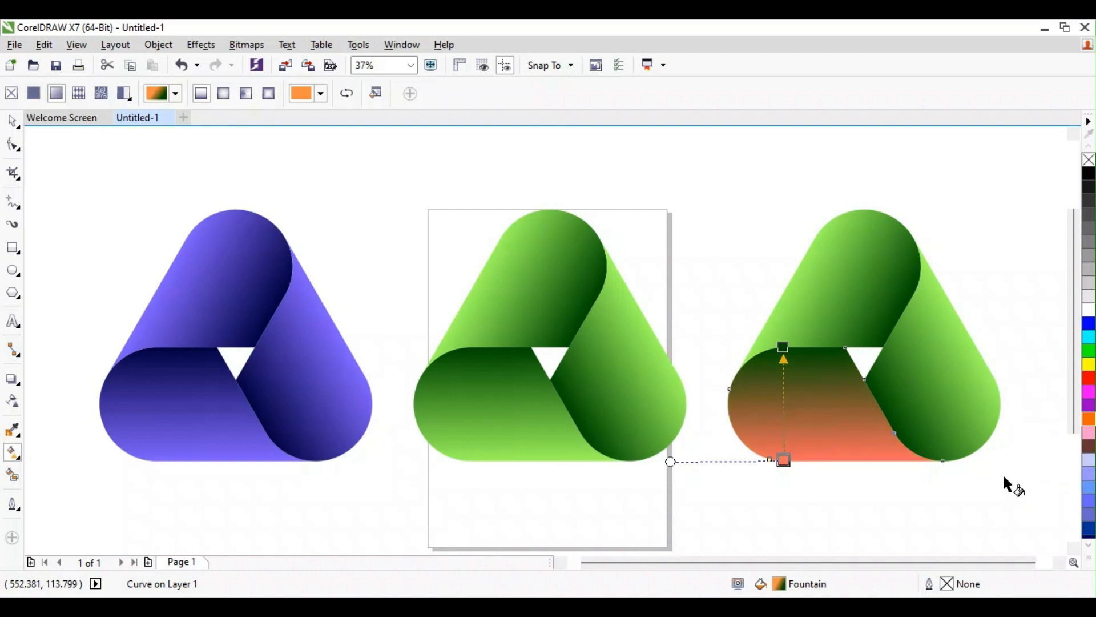
{"action": "left_click", "coordinate": [783, 347]}
{"action": "left_click", "coordinate": [822, 341]}
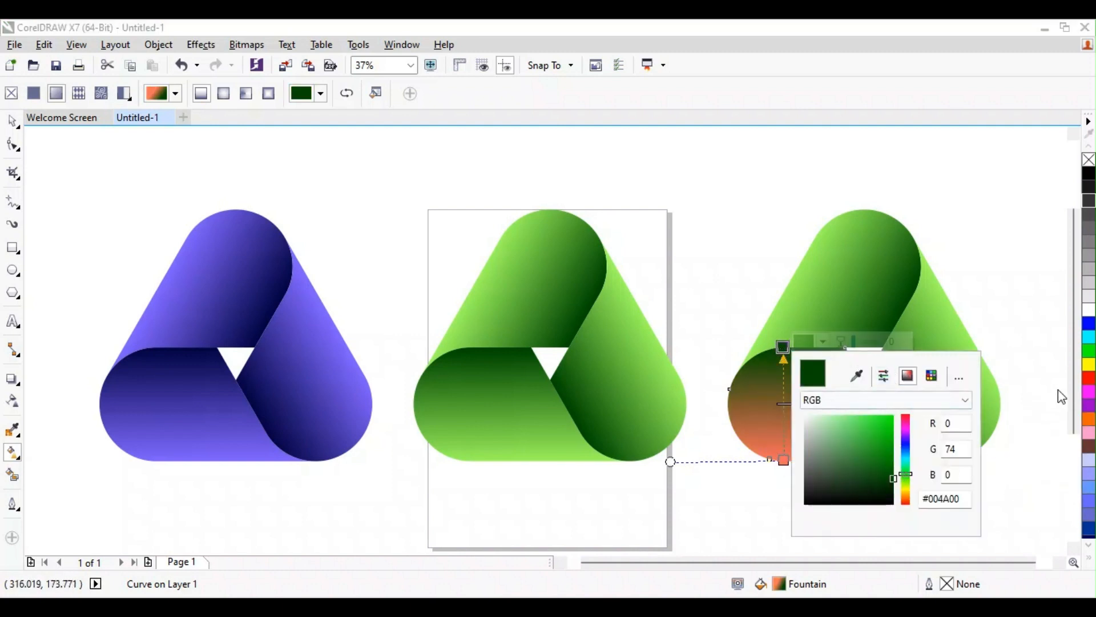
{"action": "left_click", "coordinate": [1090, 420]}
{"action": "left_click", "coordinate": [823, 342]}
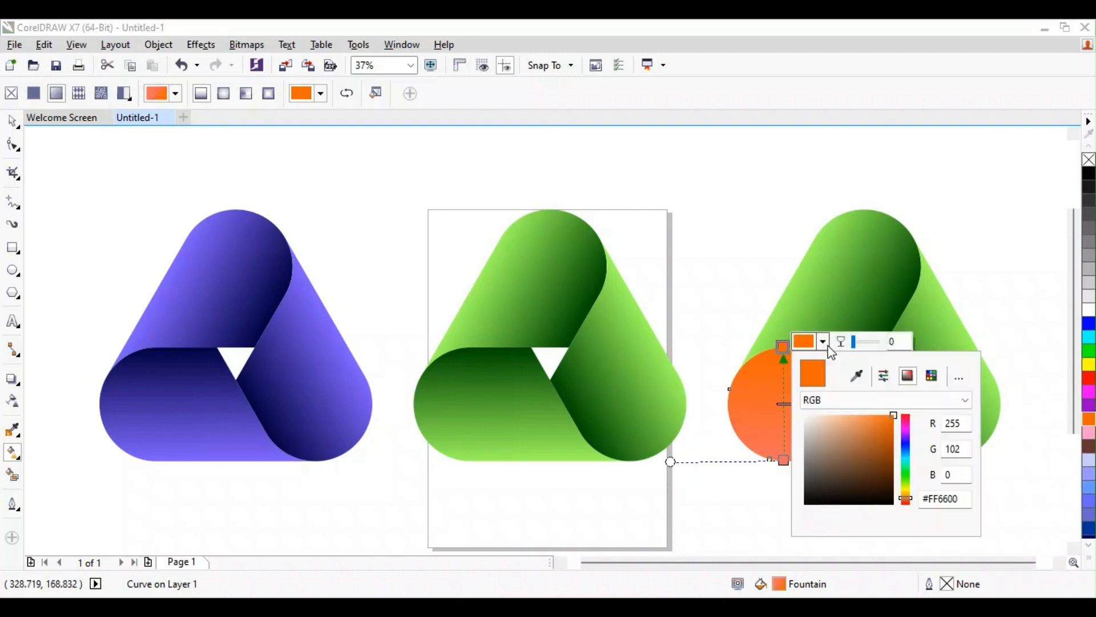
{"action": "left_click_drag", "start_coordinate": [884, 457], "coordinate": [893, 465]}
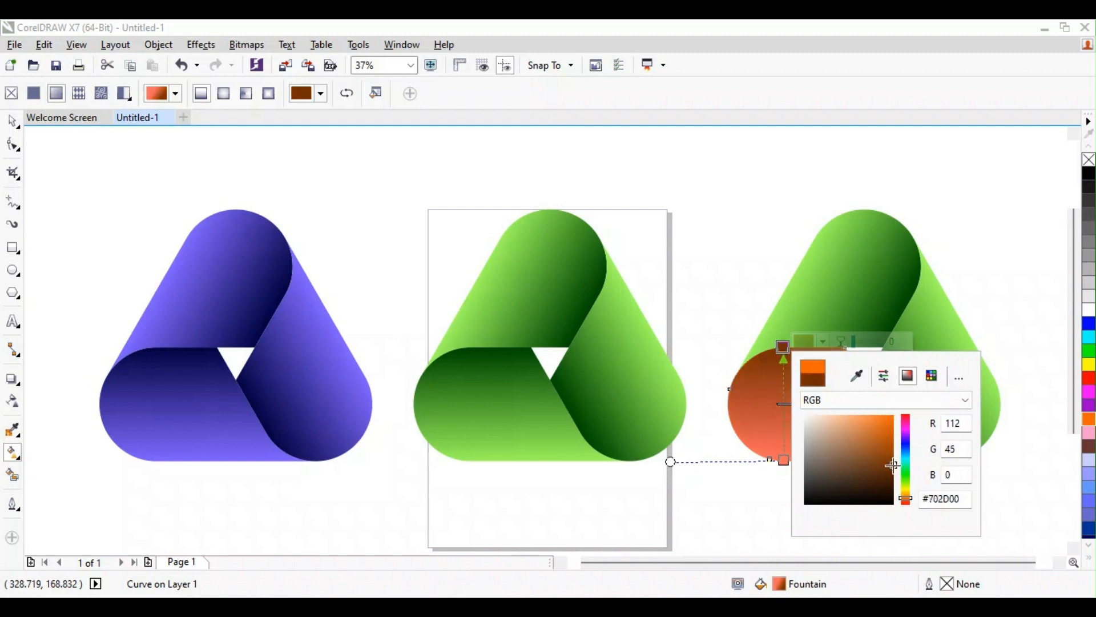
Copy only the fill of the third logo's coral-to-brown segment to its green top segment
{"action": "left_click", "coordinate": [13, 122]}
{"action": "left_click", "coordinate": [861, 225]}
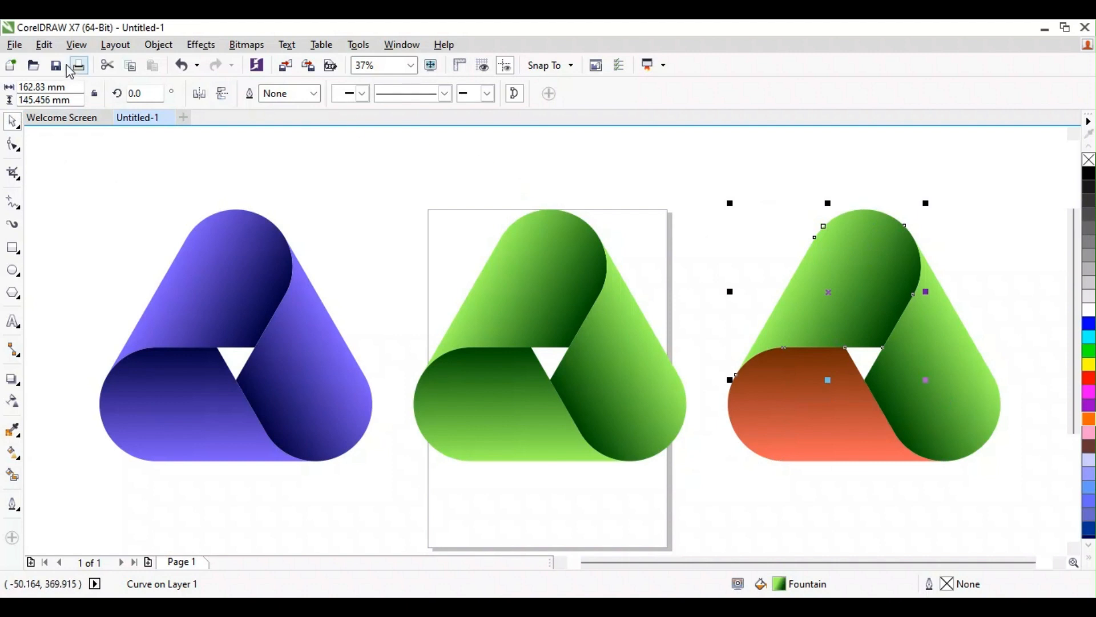
{"action": "left_click", "coordinate": [48, 53]}
{"action": "left_click", "coordinate": [109, 266]}
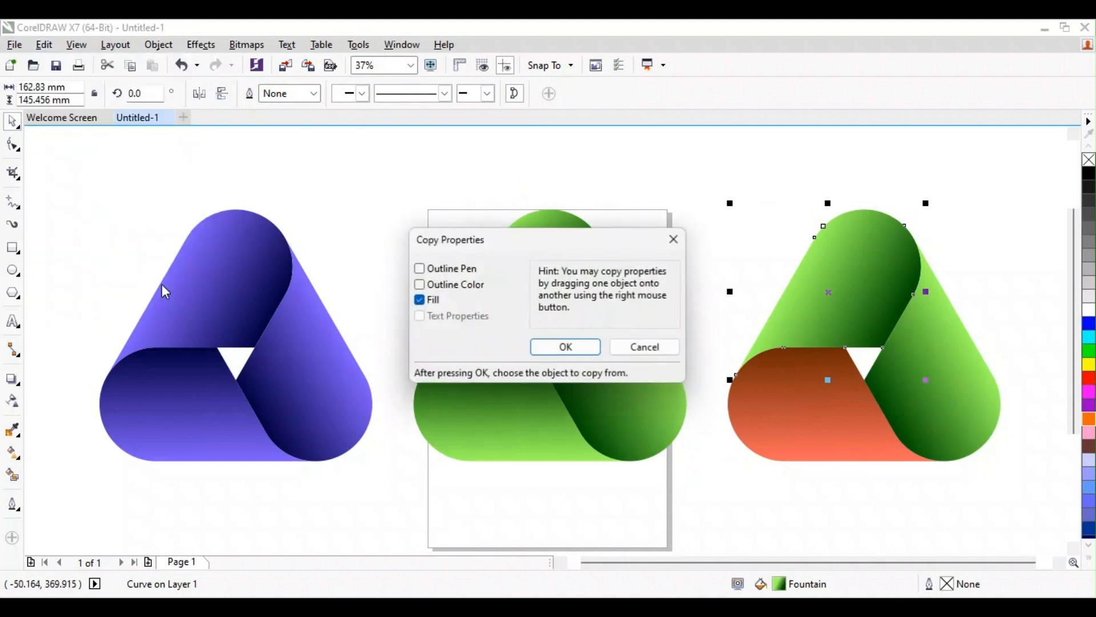
{"action": "left_click", "coordinate": [580, 349]}
{"action": "left_click", "coordinate": [780, 413]}
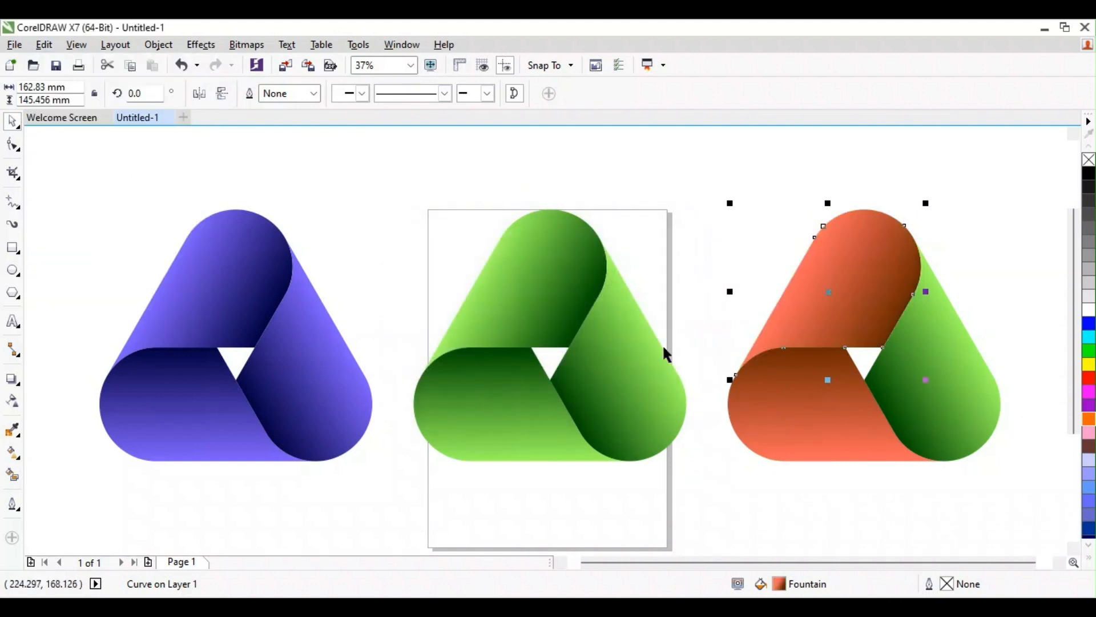
Copy the coral-to-brown gradient fill from the lower-left segment to the third logo's remaining green segment and deselect it
{"action": "left_click", "coordinate": [972, 382]}
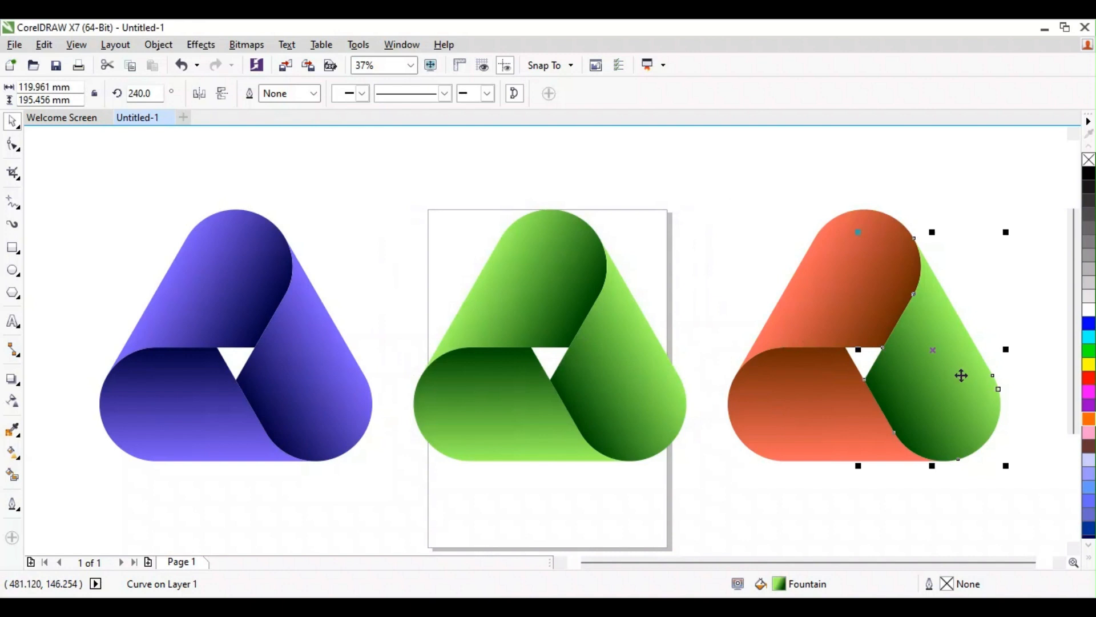
{"action": "left_click", "coordinate": [44, 44]}
{"action": "left_click", "coordinate": [85, 268]}
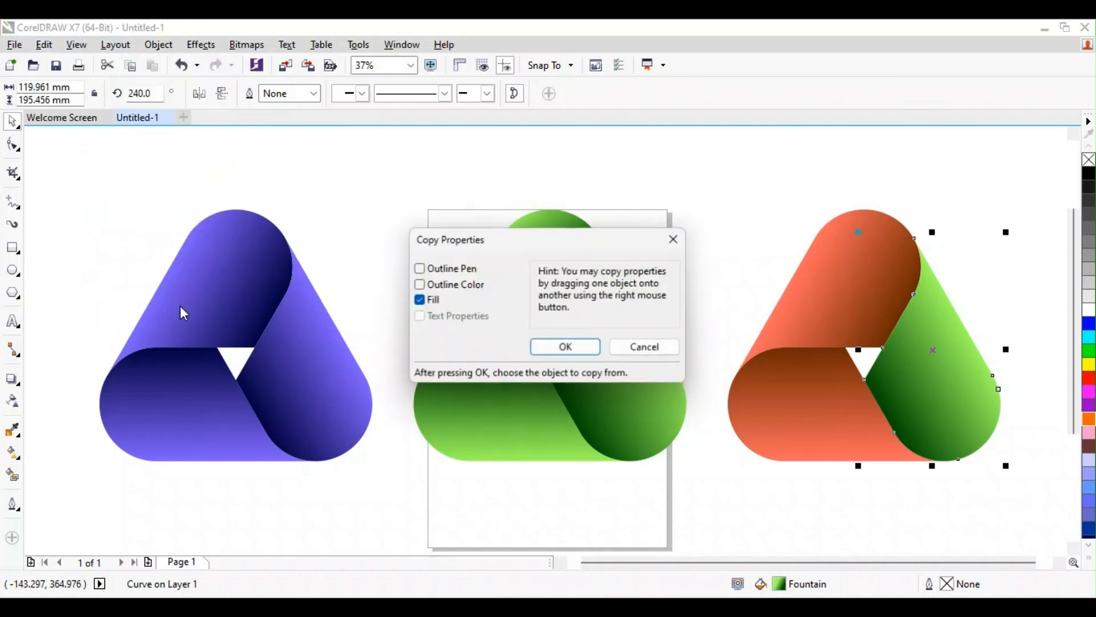
{"action": "left_click", "coordinate": [548, 347]}
{"action": "left_click", "coordinate": [767, 402]}
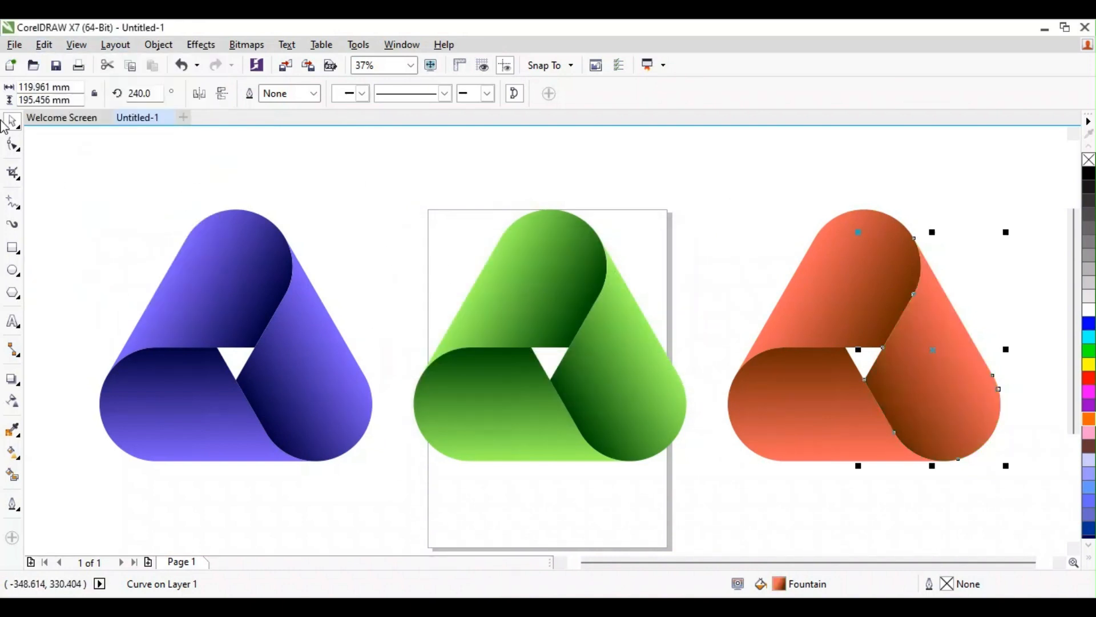
{"action": "left_click", "coordinate": [216, 186]}
Group the three segments of each logo separately, for the coral, green and blue logos
{"action": "left_click_drag", "start_coordinate": [717, 174], "coordinate": [1030, 496]}
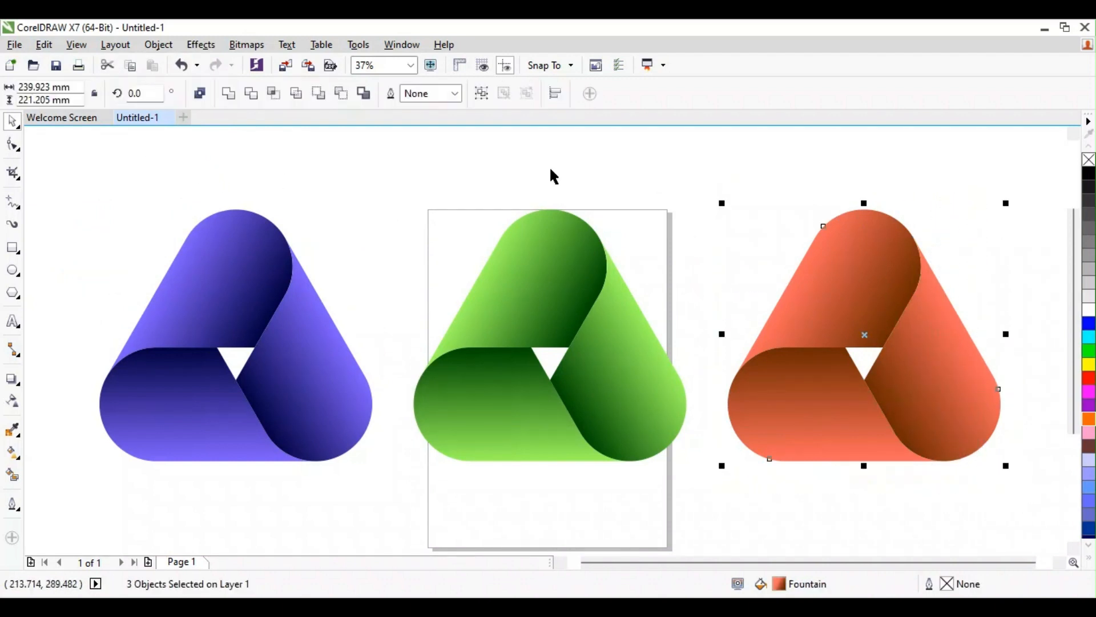
{"action": "left_click", "coordinate": [482, 93]}
{"action": "left_click_drag", "start_coordinate": [404, 196], "coordinate": [702, 485]}
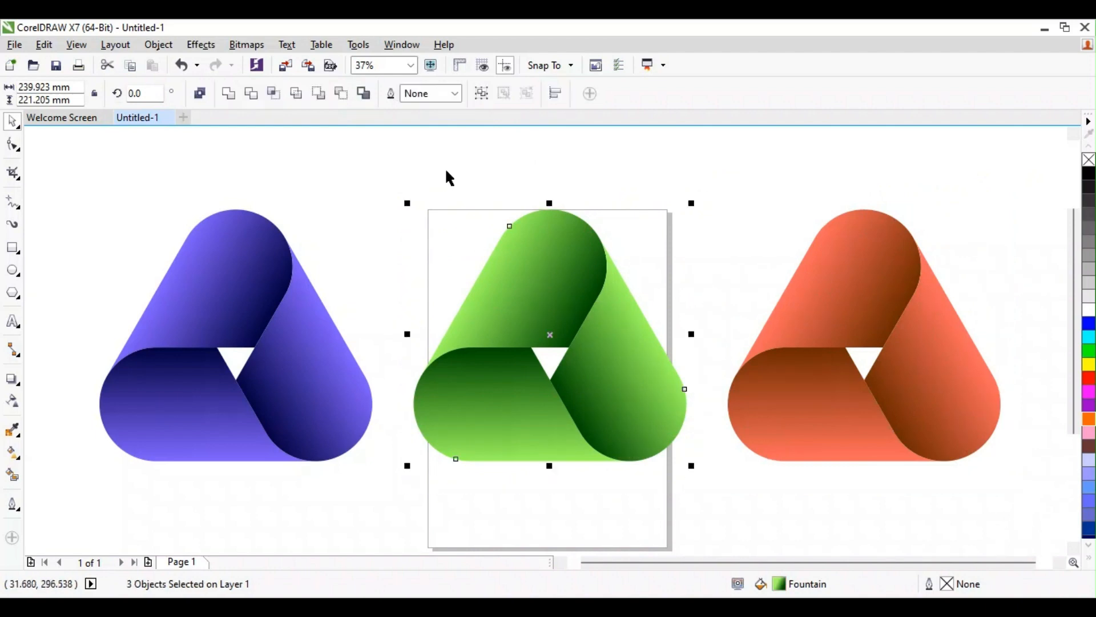
{"action": "left_click", "coordinate": [482, 93]}
{"action": "left_click_drag", "start_coordinate": [69, 183], "coordinate": [385, 481]}
{"action": "left_click", "coordinate": [482, 93]}
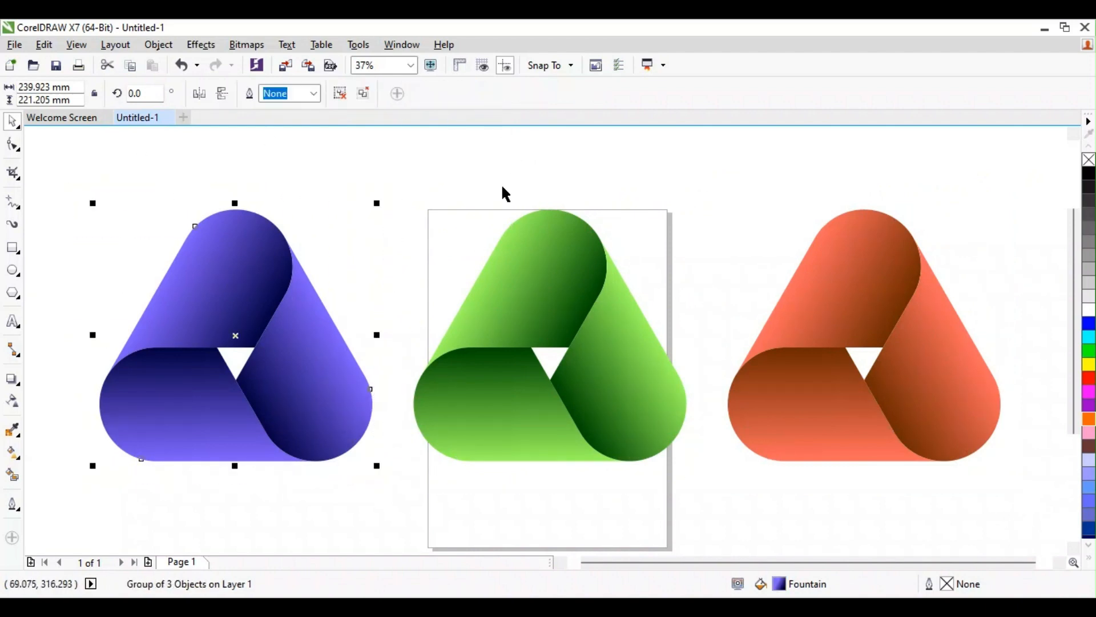
{"action": "left_click", "coordinate": [690, 325]}
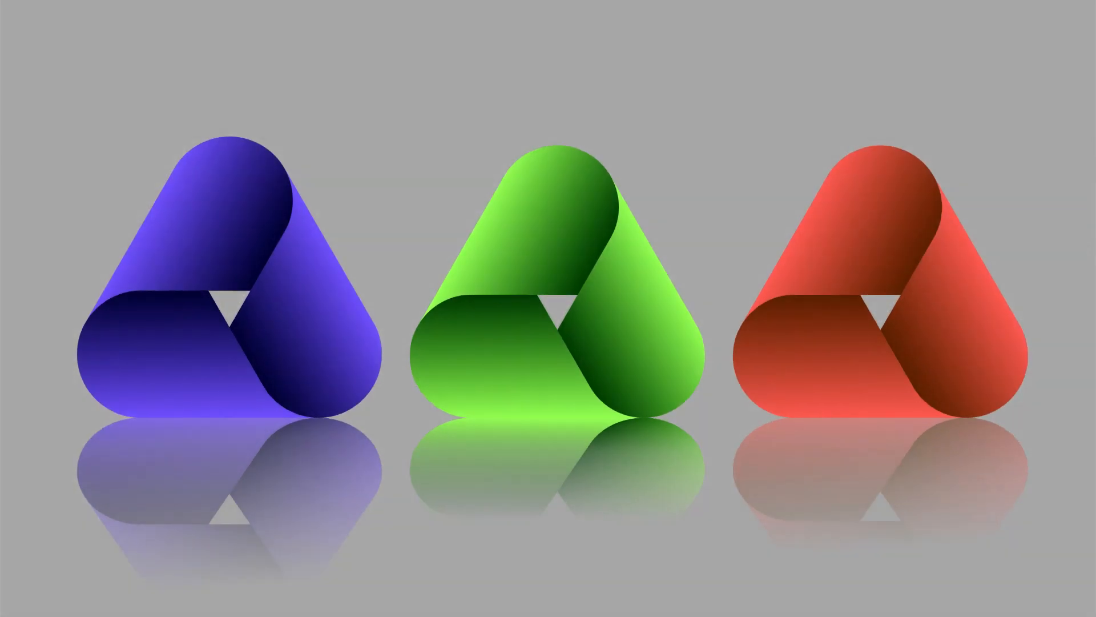